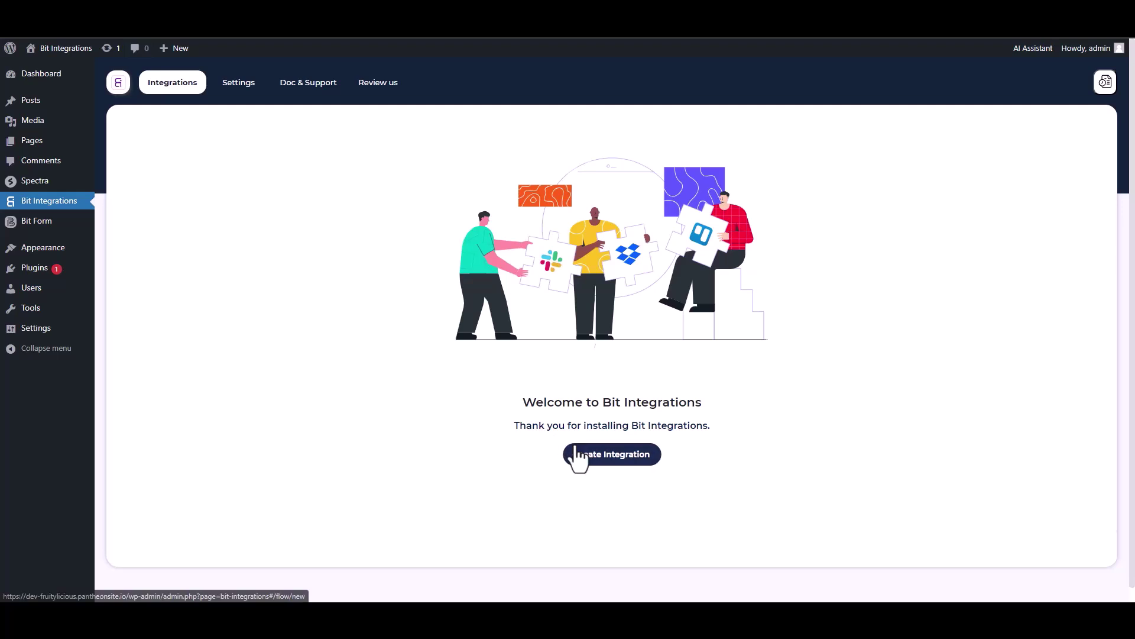
Step: Pick Spectra as the new integration's trigger and start fetching its form data
text(sp)
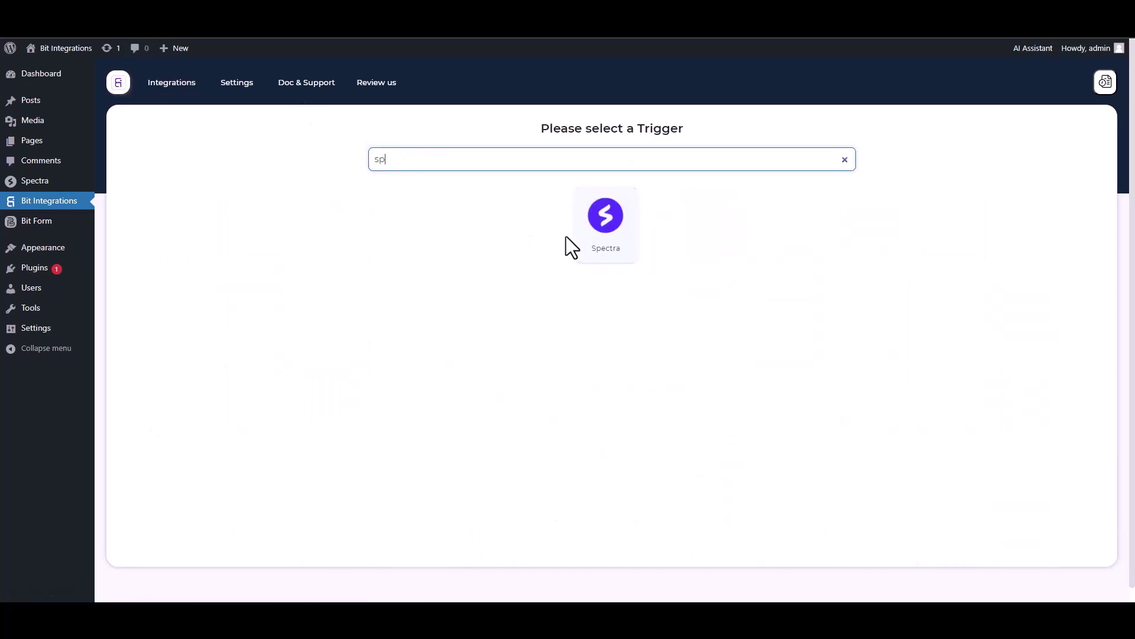
click(576, 237)
click(604, 277)
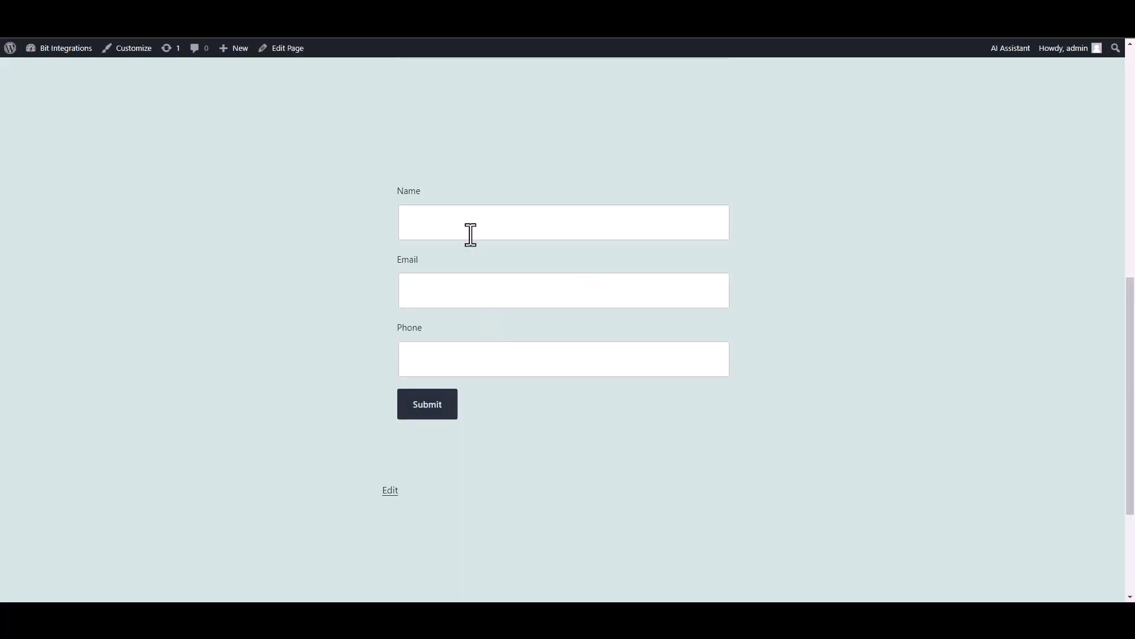
Step: Submit a Spectra form entry with Name 'test' plus a sample email and phone number
click(470, 231)
text(test)
click(672, 293)
text(test@gmail.com)
key(Tab)
text(45645625)
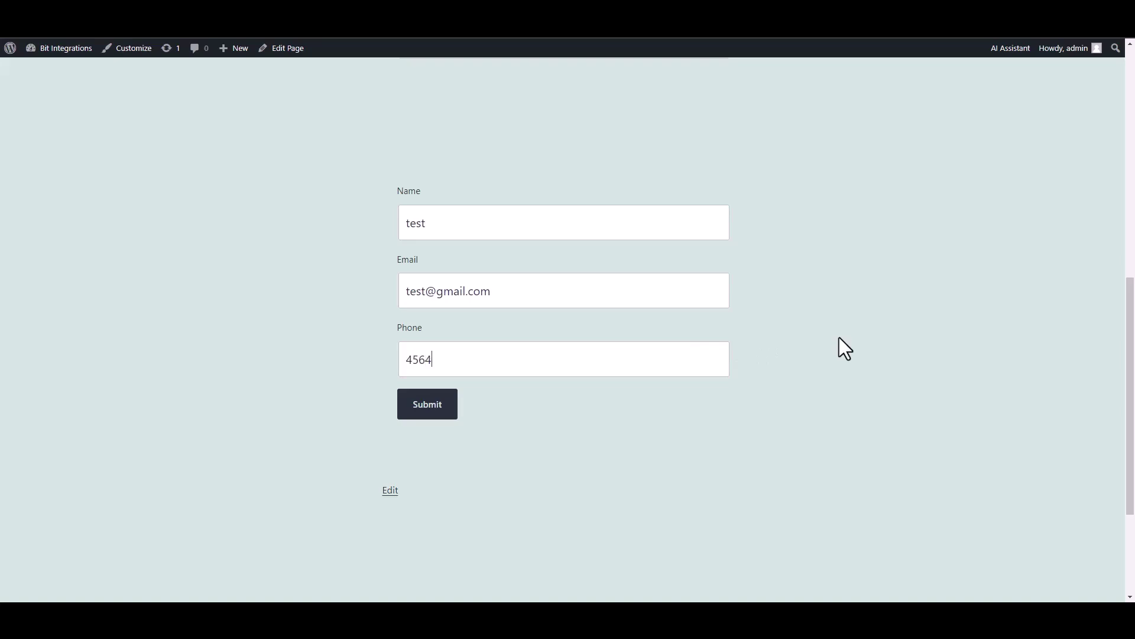
click(441, 411)
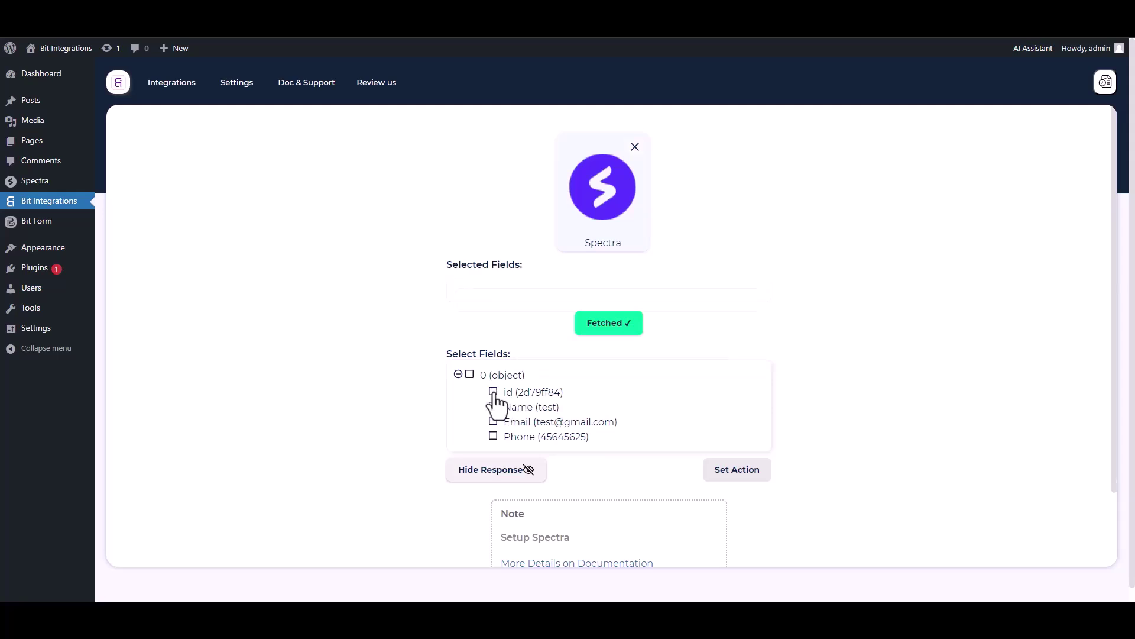
Step: Select the id, Name, Email and Phone fields from the captured response
click(494, 392)
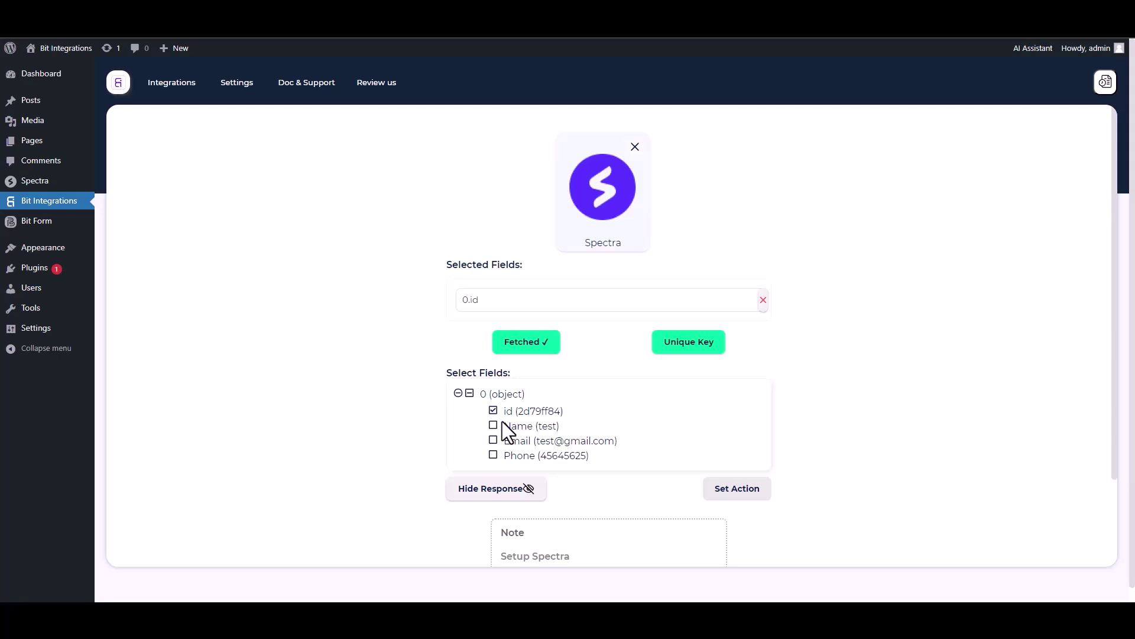
click(493, 426)
click(494, 470)
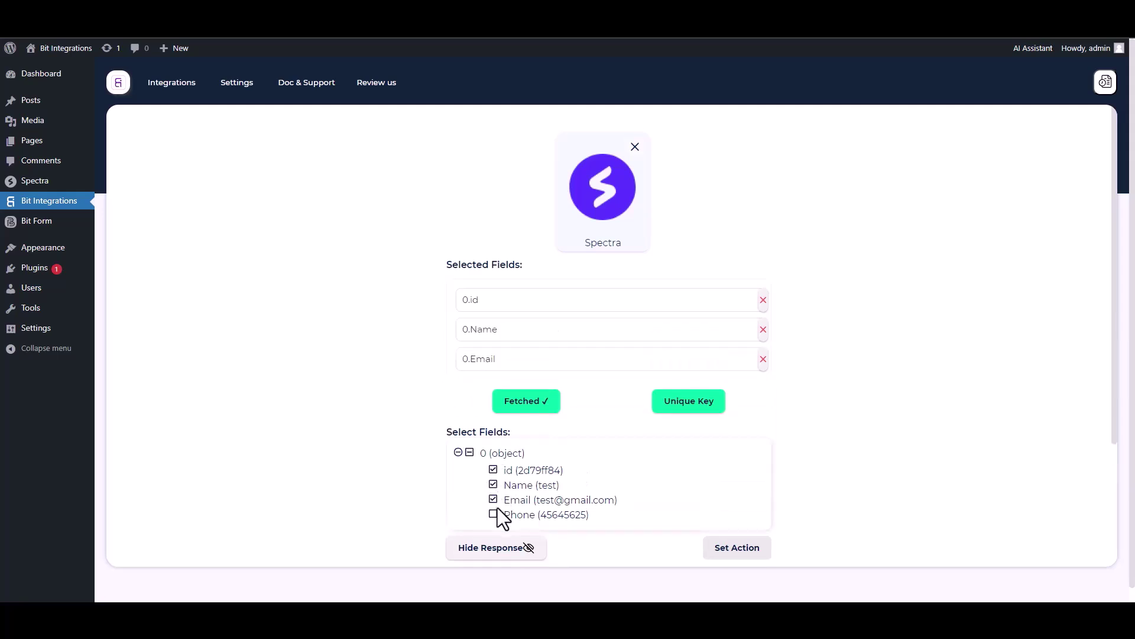
click(494, 514)
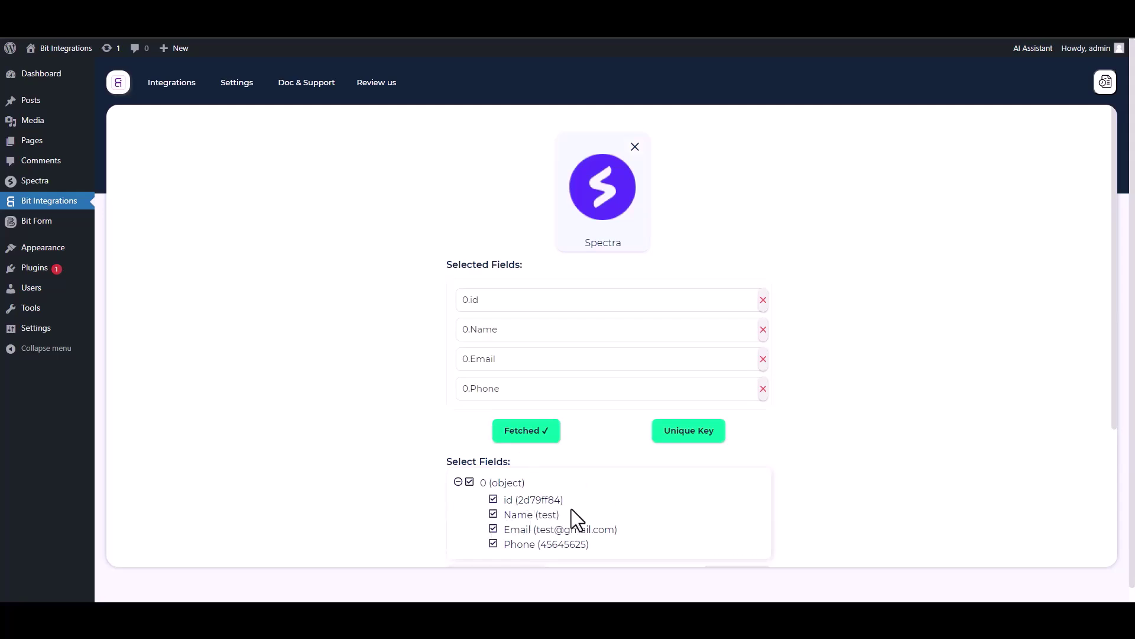
Step: Set 0.id as the integration's unique primary key
click(686, 438)
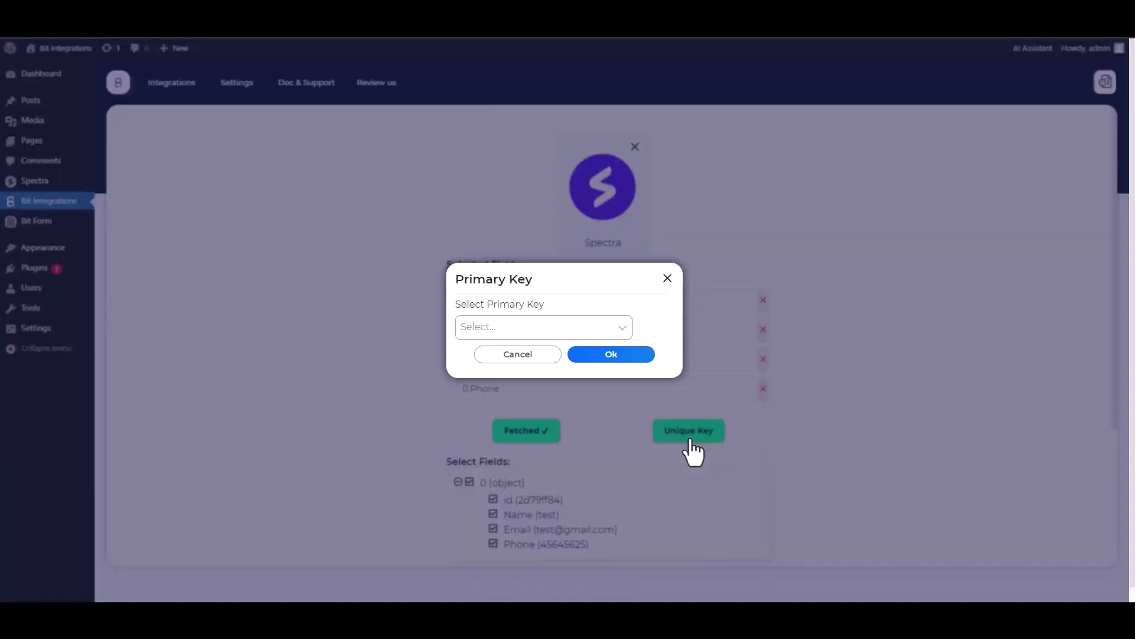
click(535, 327)
click(482, 354)
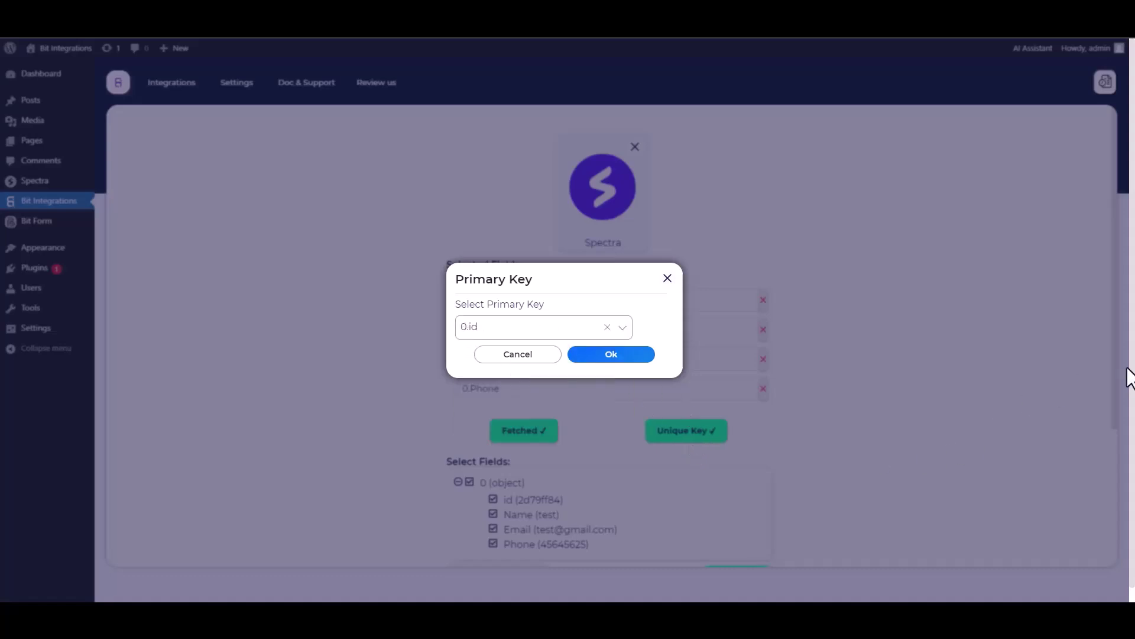
click(611, 357)
scroll(815, 357, down, 1)
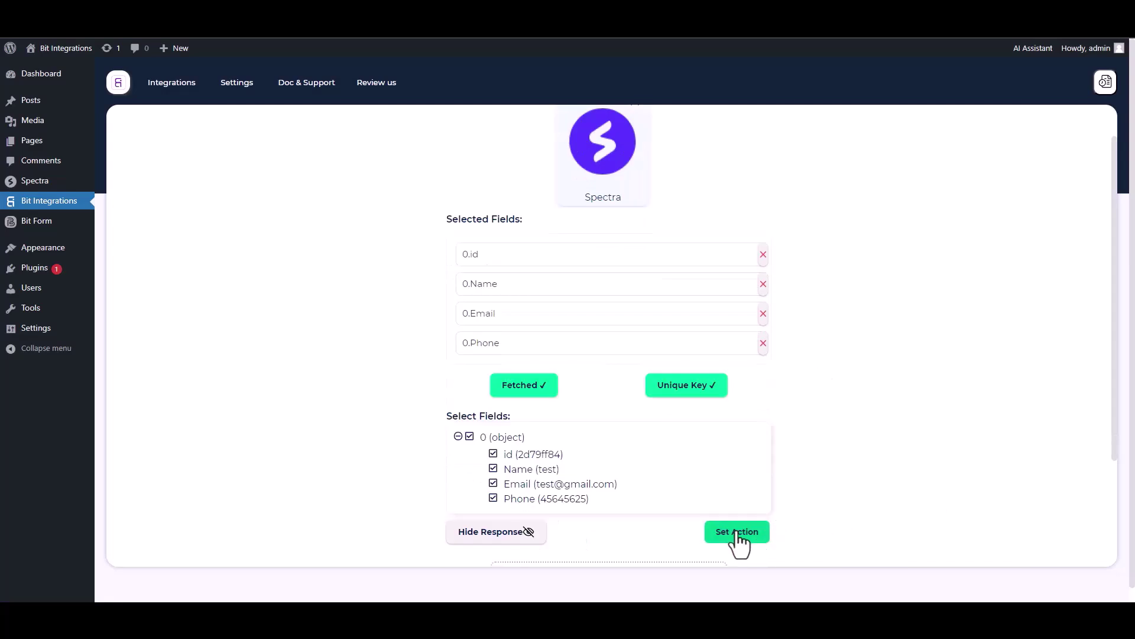
Step: Search 'zoho', pick Zoho Marketing Hub as the action, and select the zoho.com data center
click(737, 532)
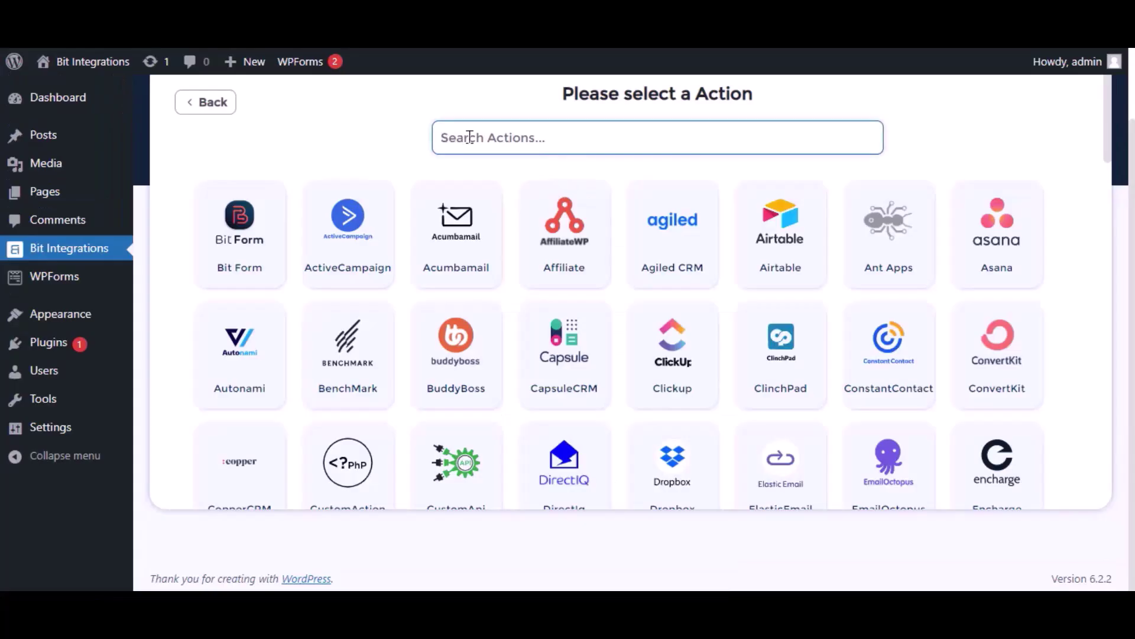
text(zoho)
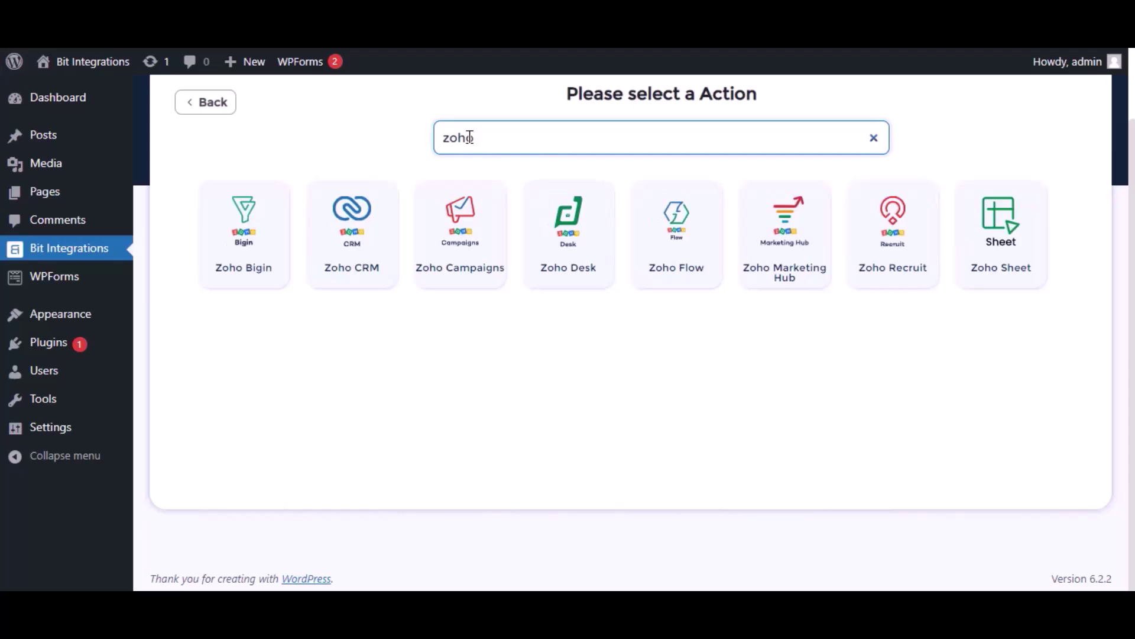
click(792, 267)
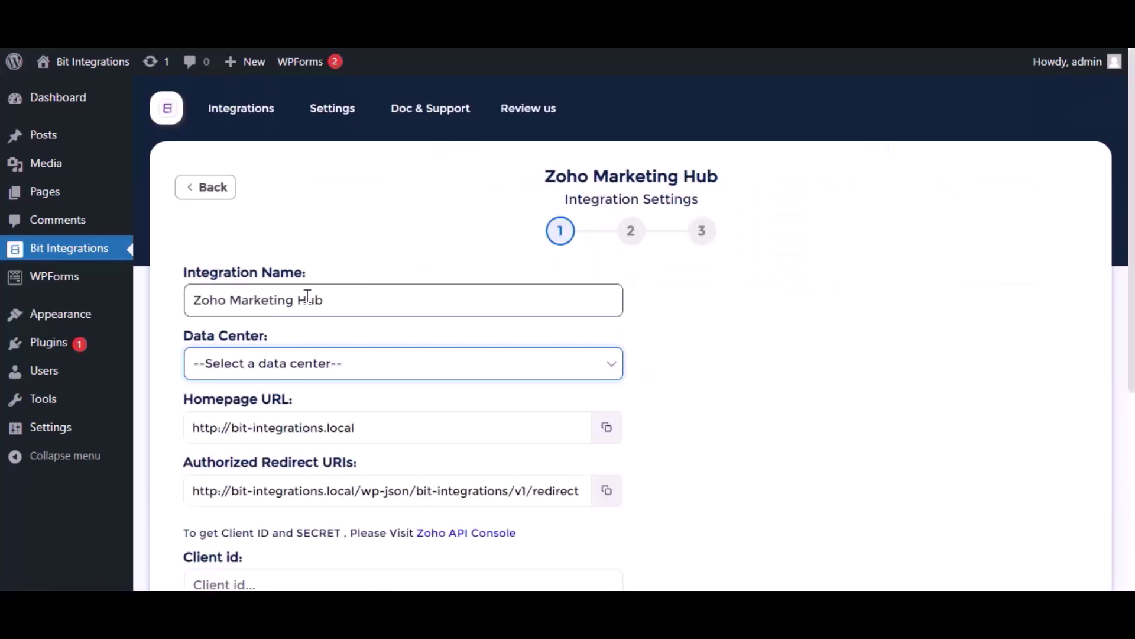
click(327, 300)
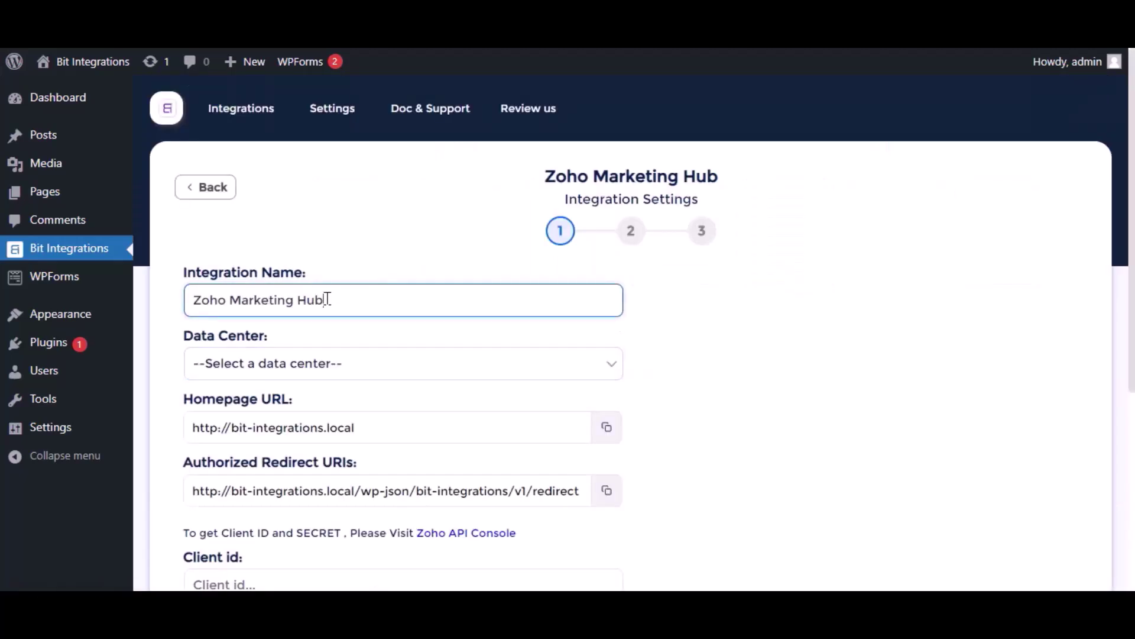
click(322, 362)
click(251, 407)
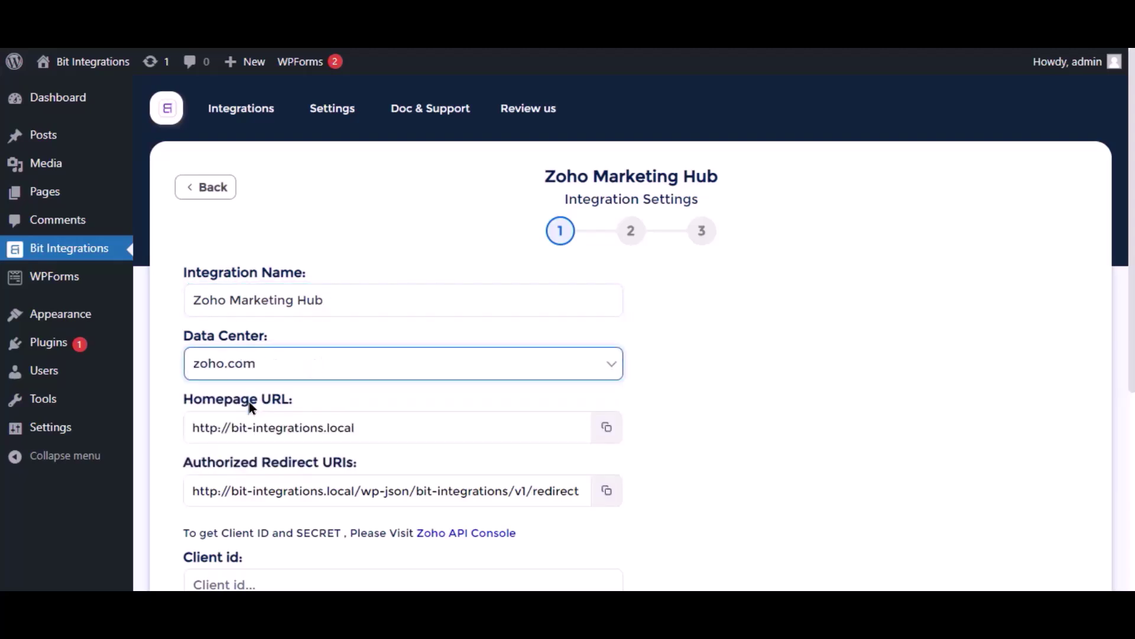
scroll(271, 385, down, 2)
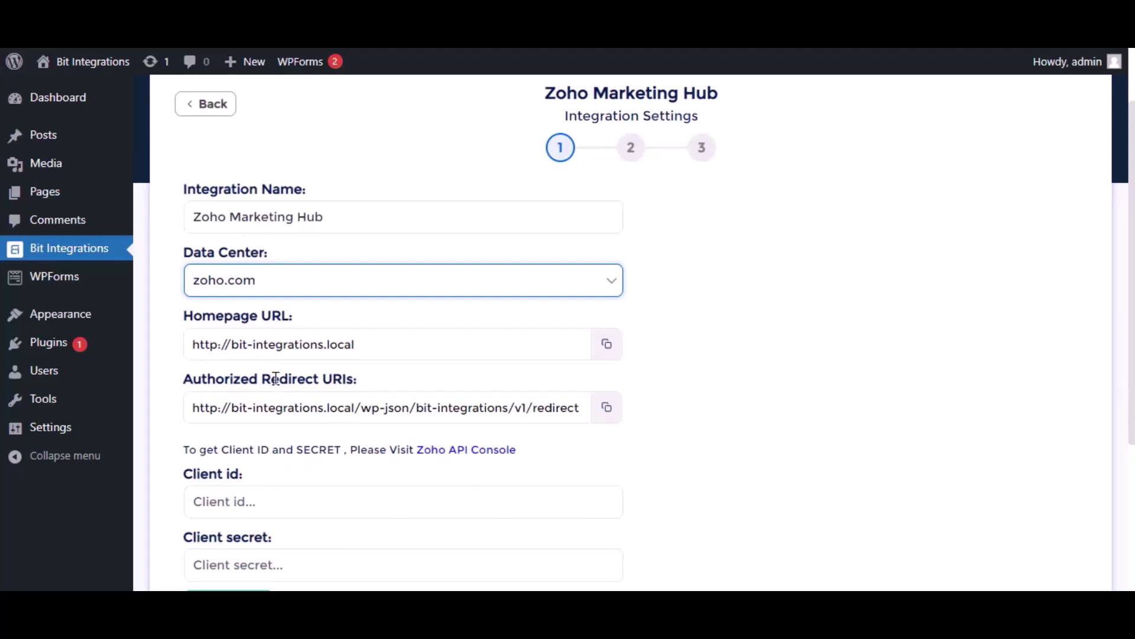
scroll(267, 444, down, 4)
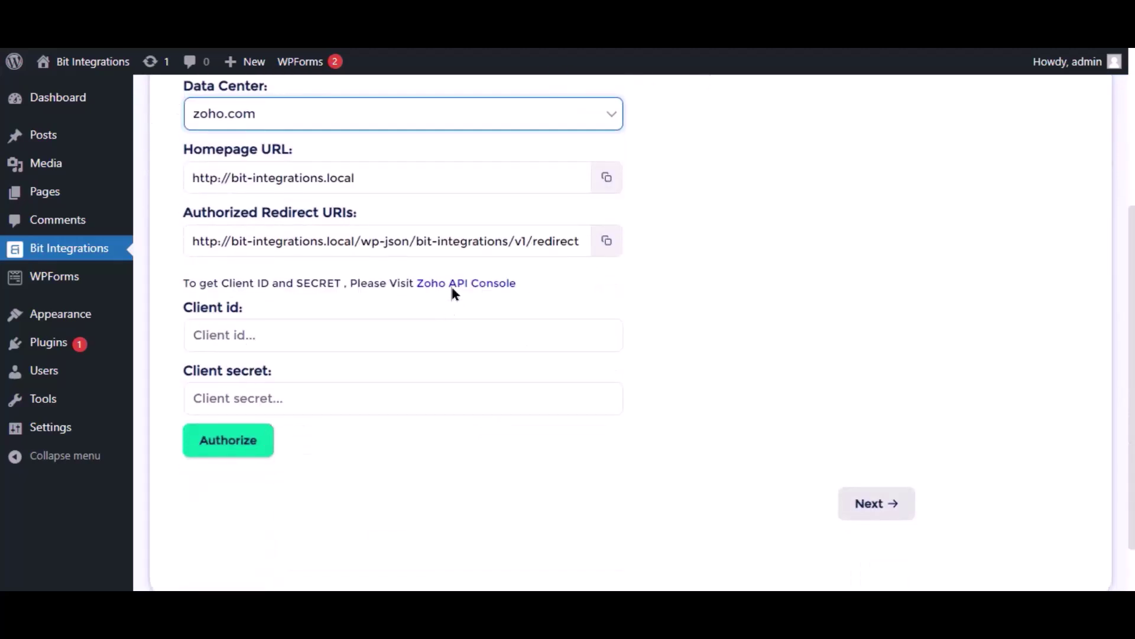
Step: Start a Server-based Application client in Zoho API Console named 'Bit Integrations'
click(434, 284)
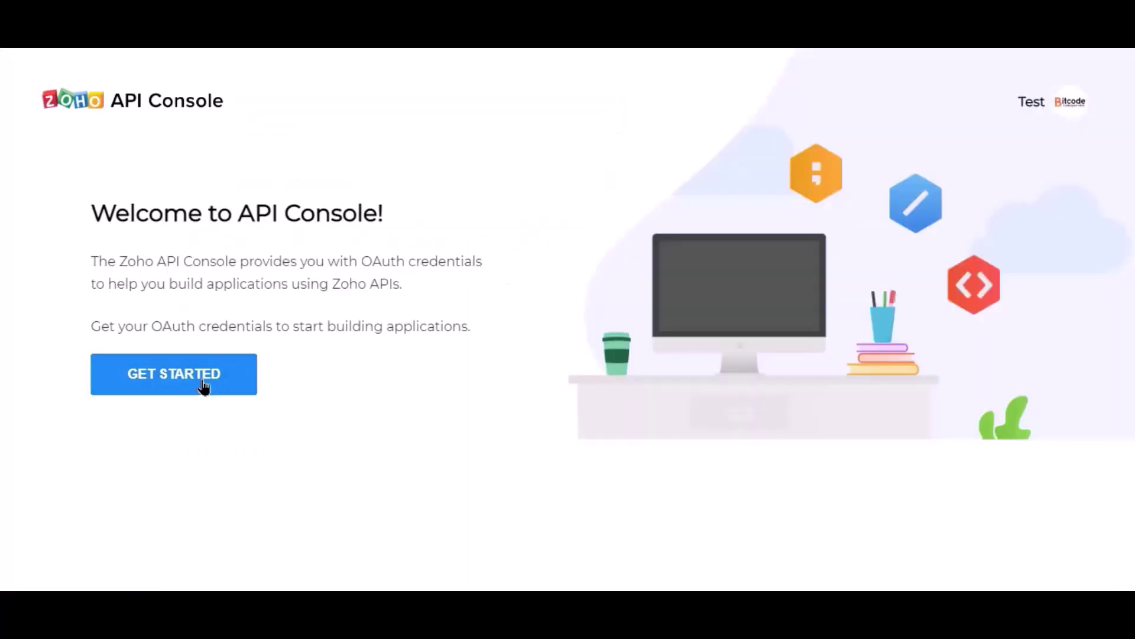
click(204, 388)
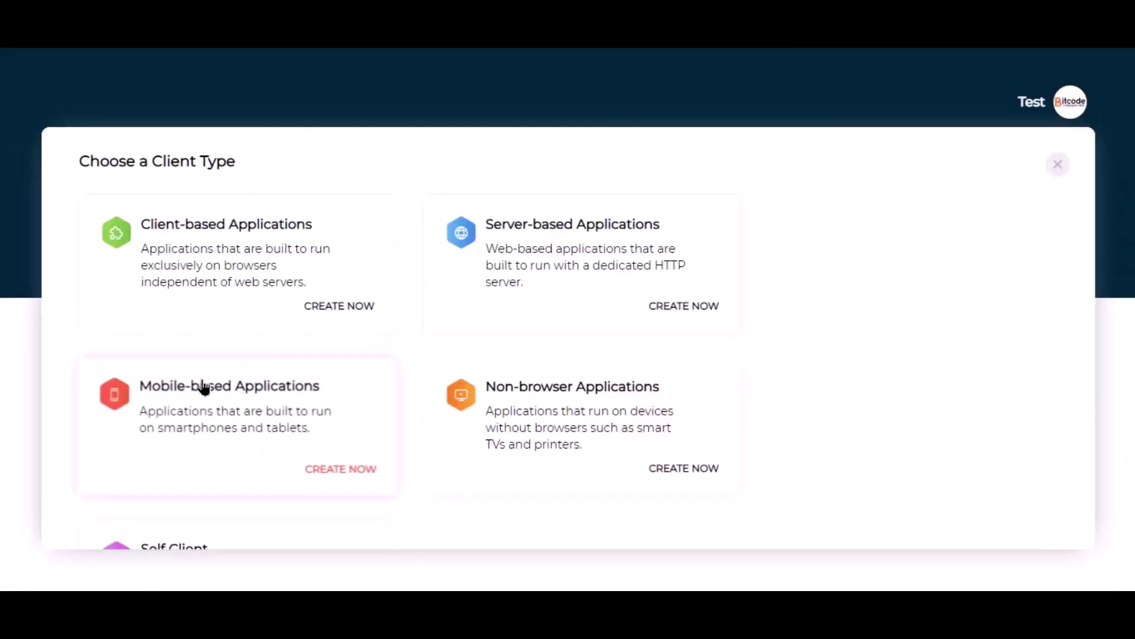
click(509, 284)
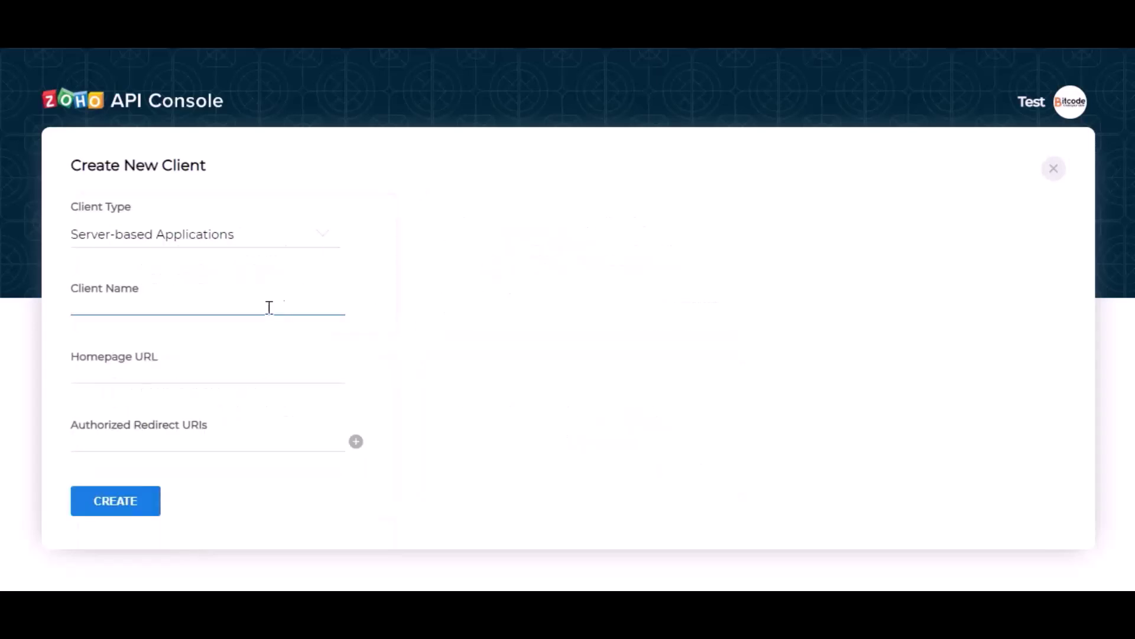
text(Bir)
key(BackSpace)
text(t Integrations)
Step: Paste the site's homepage URL and authorized redirect URI, then create the client
click(168, 369)
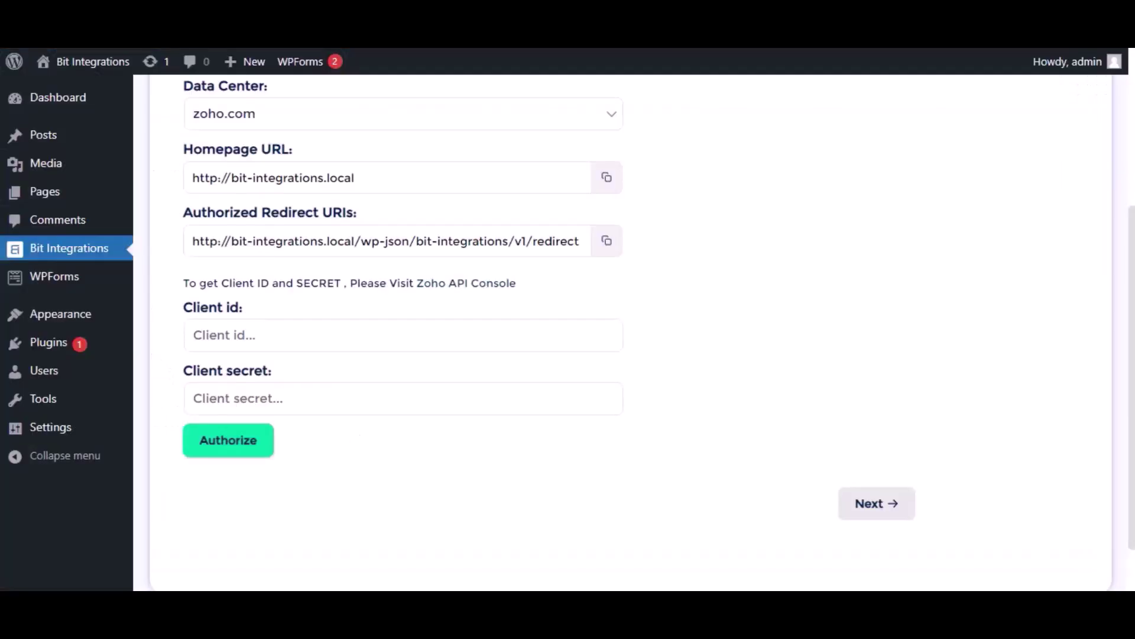
click(606, 178)
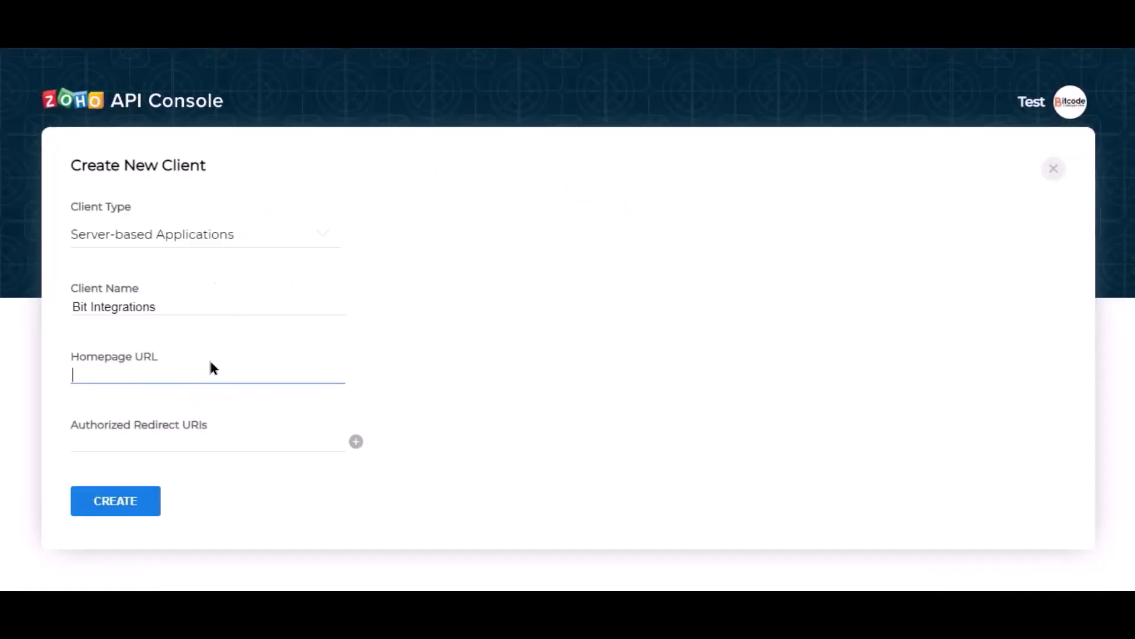
key(ctrl+v)
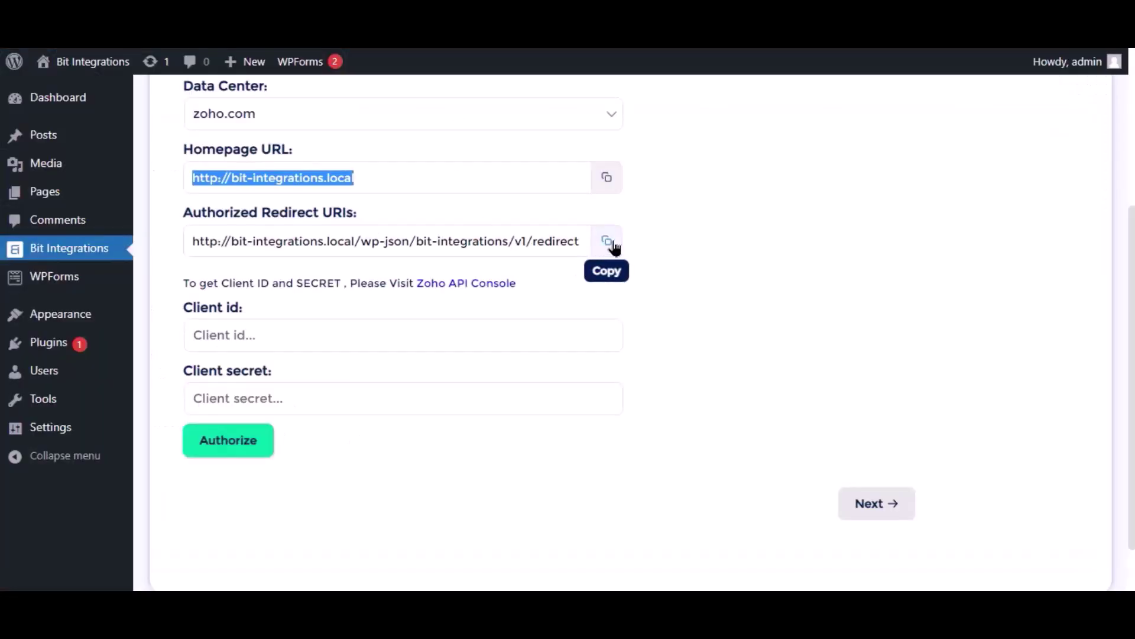
click(608, 241)
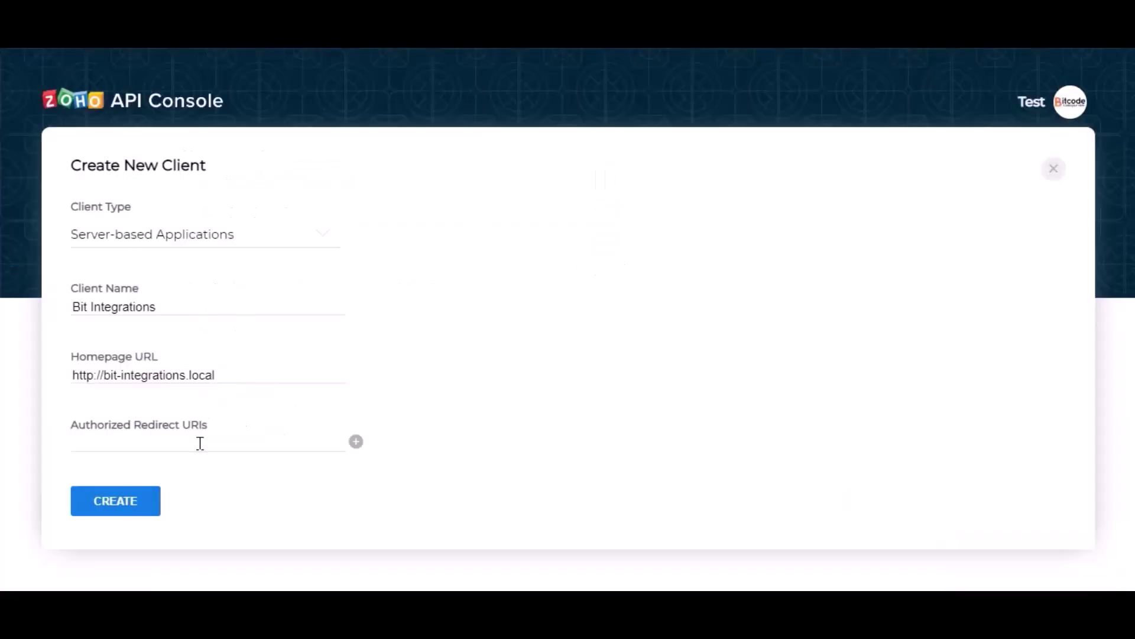
click(200, 443)
key(ctrl+v)
click(274, 465)
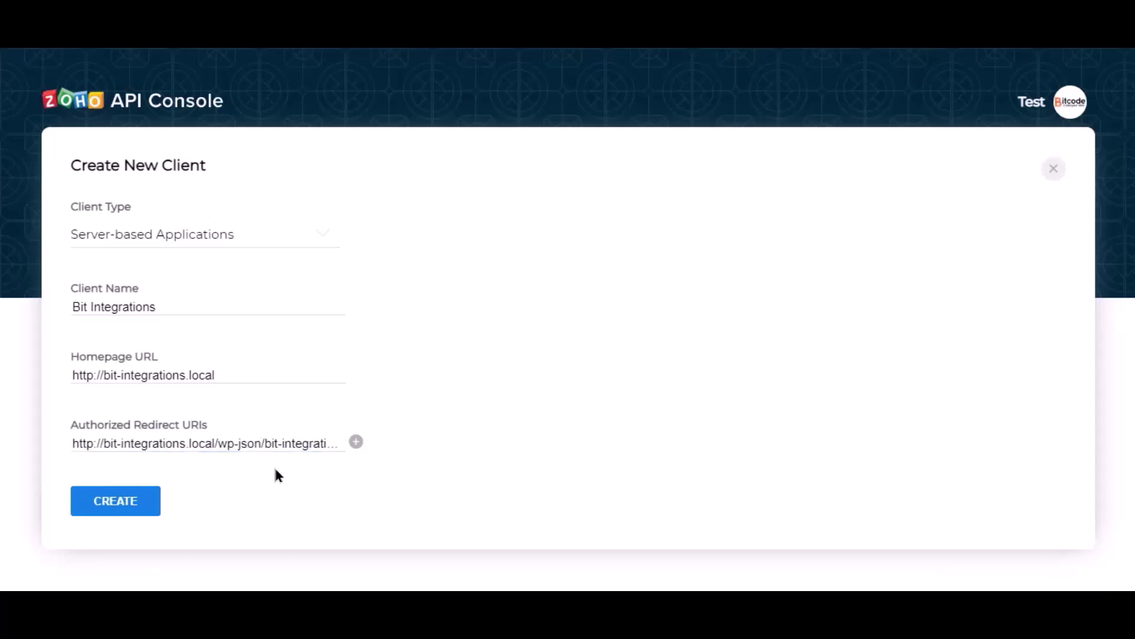
click(120, 504)
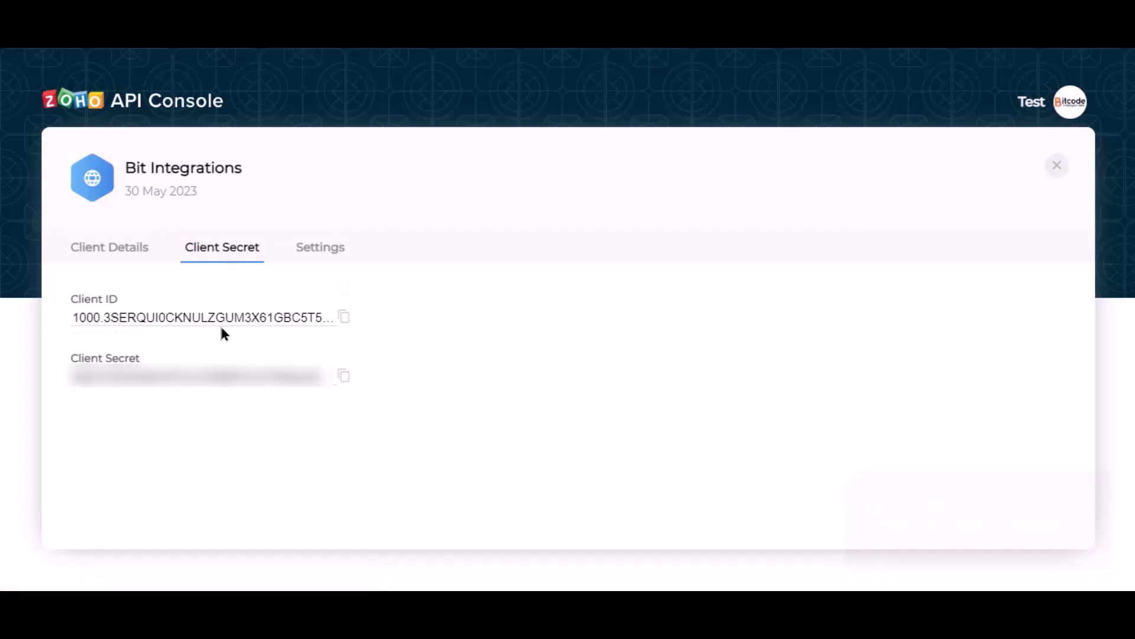
Step: Paste the new client's ID and secret into Bit Integrations, then authorize and accept Zoho access
click(344, 319)
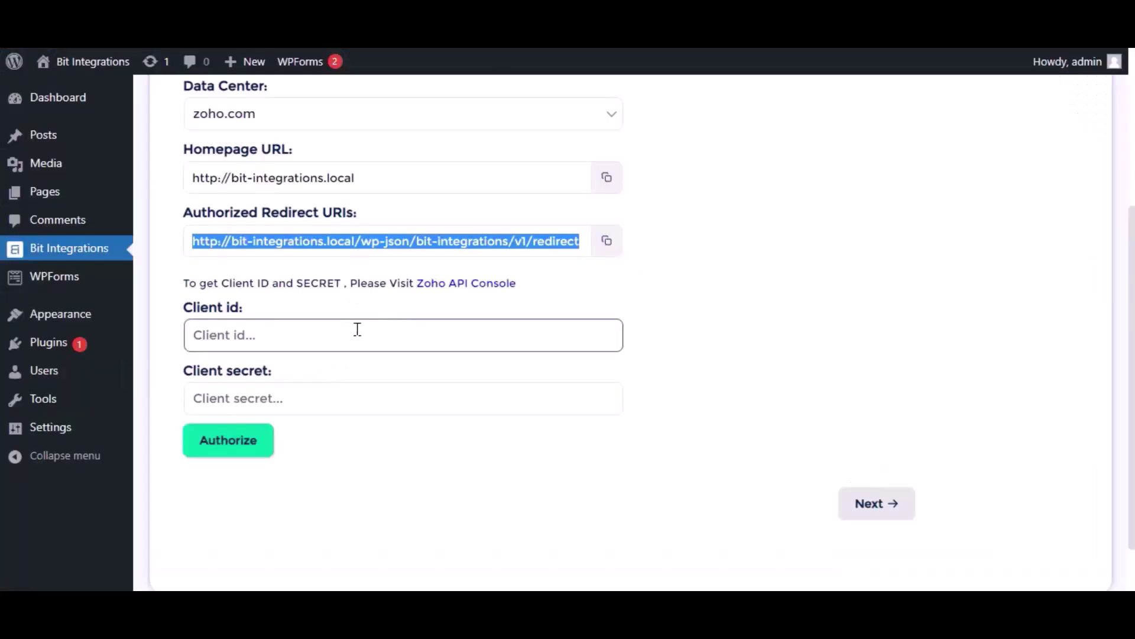
click(354, 335)
key(ctrl+v)
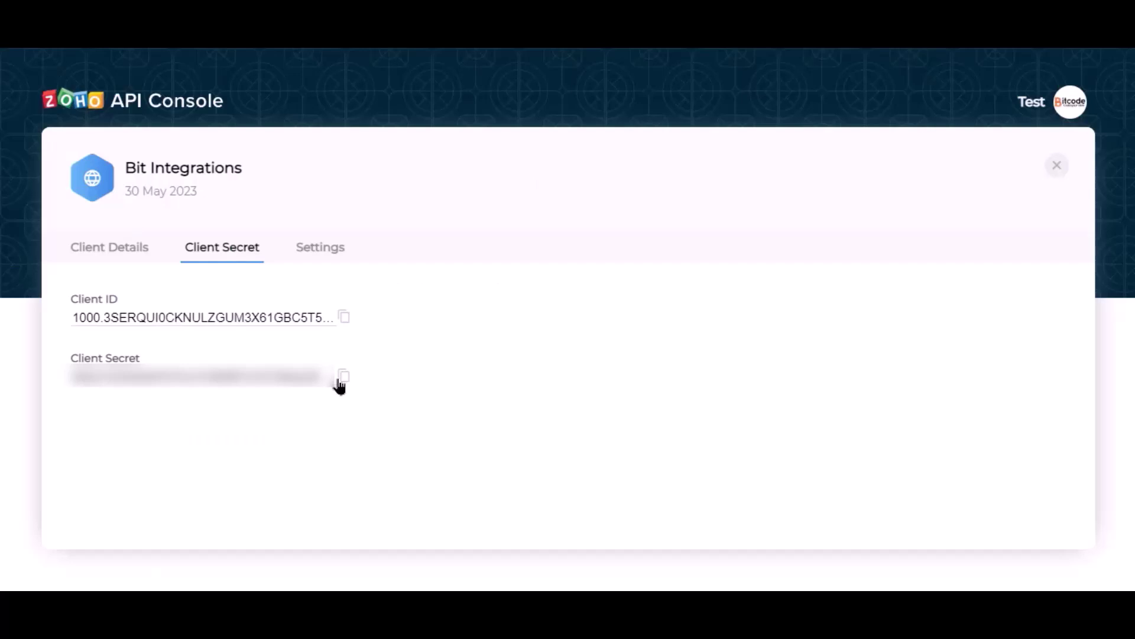
click(340, 381)
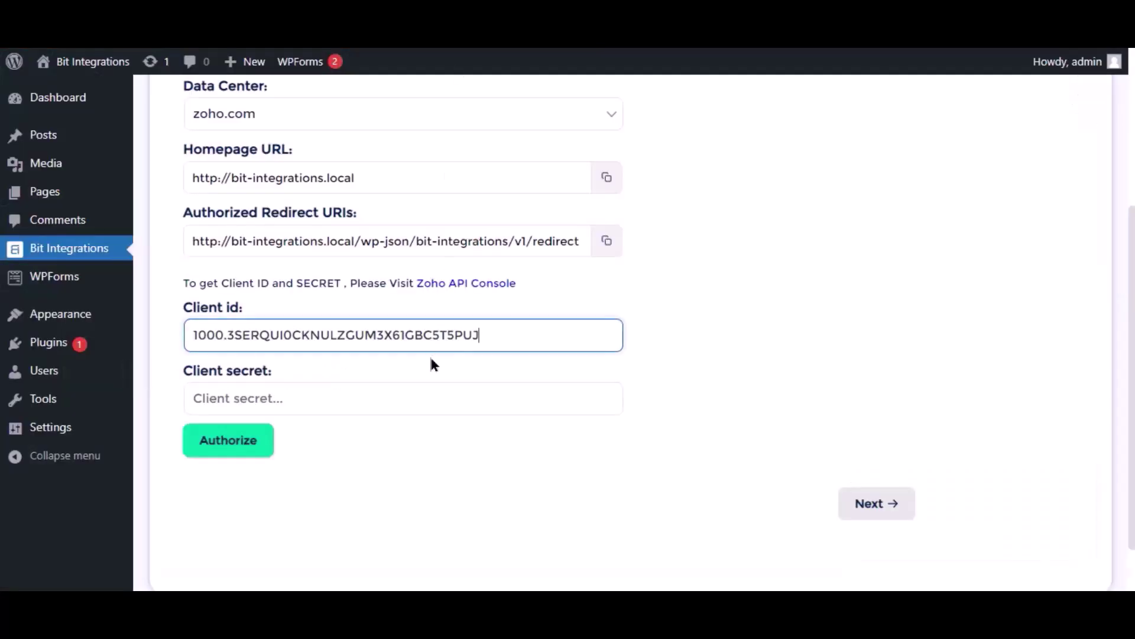
click(398, 406)
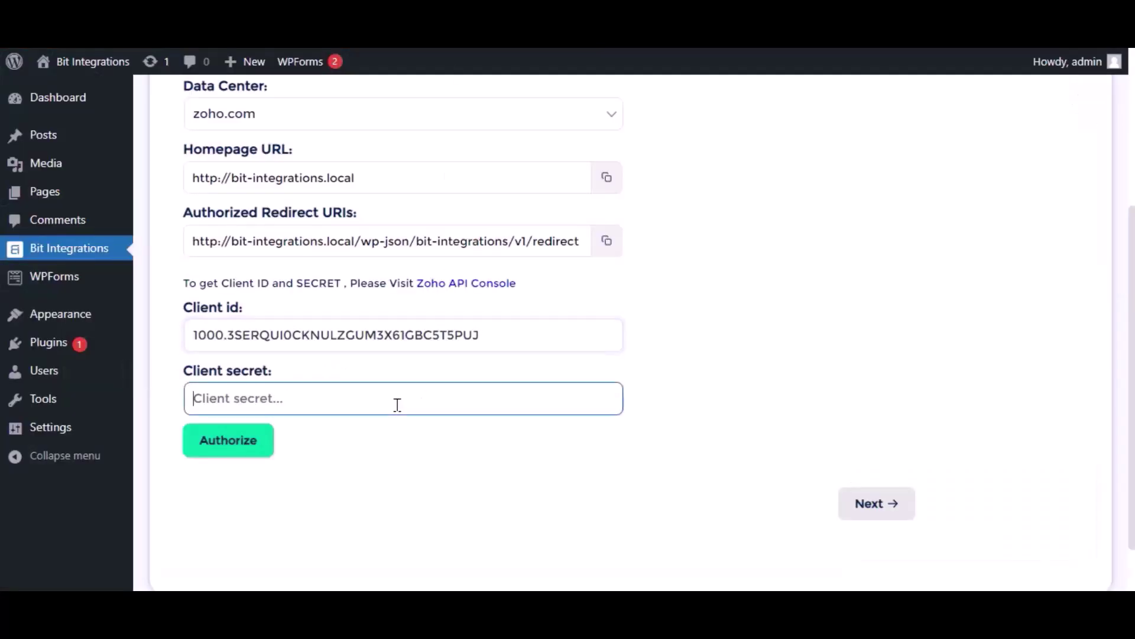
key(ctrl+v)
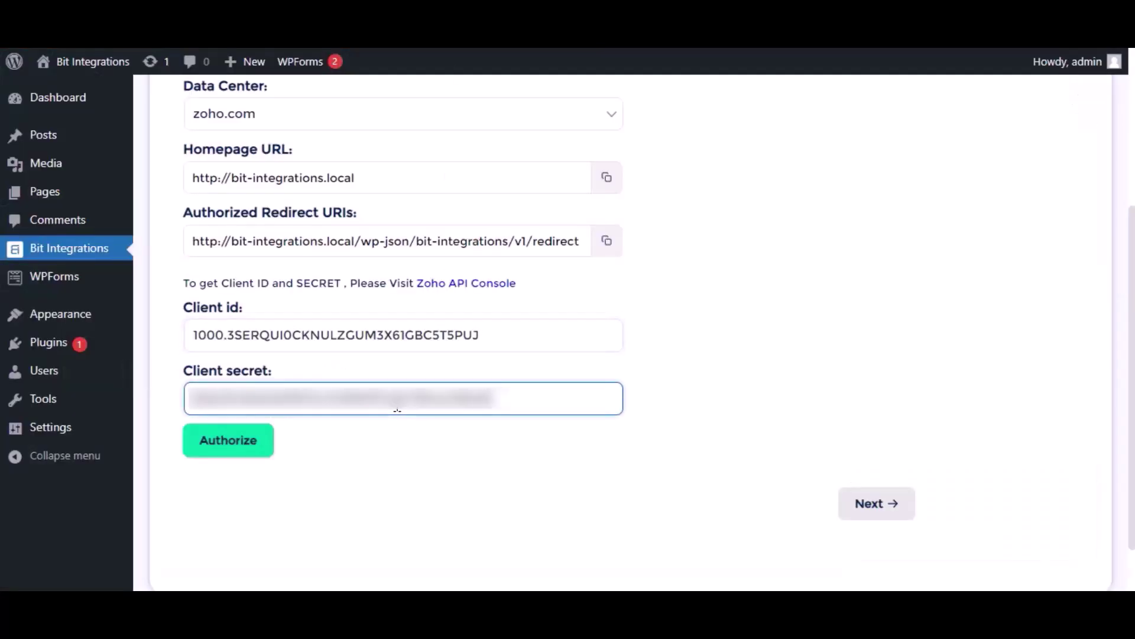
click(253, 440)
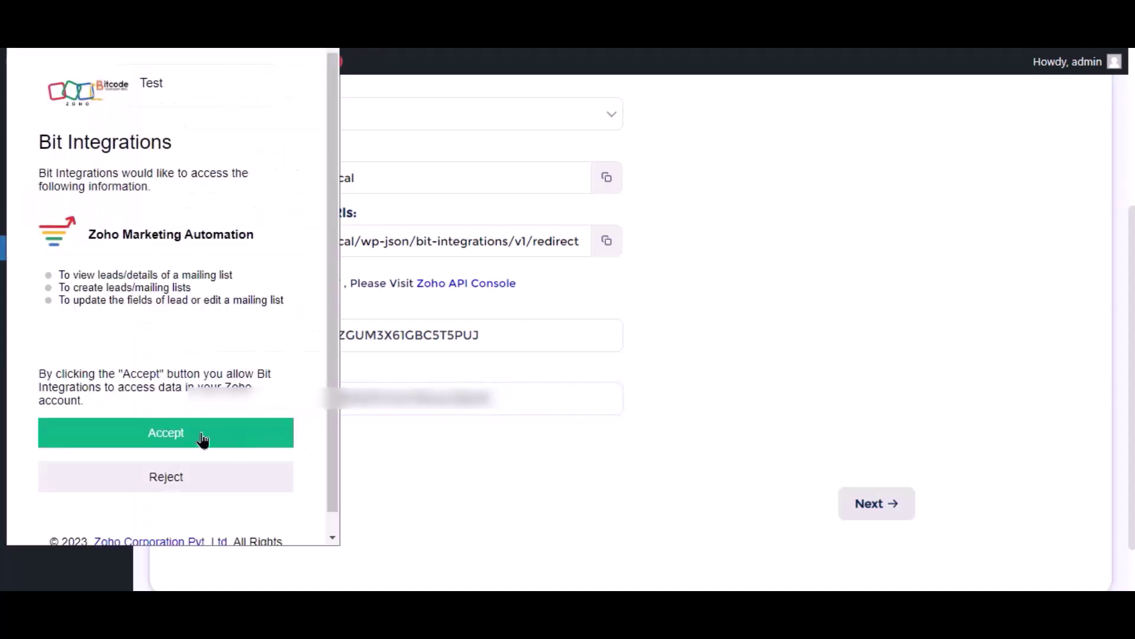
click(203, 439)
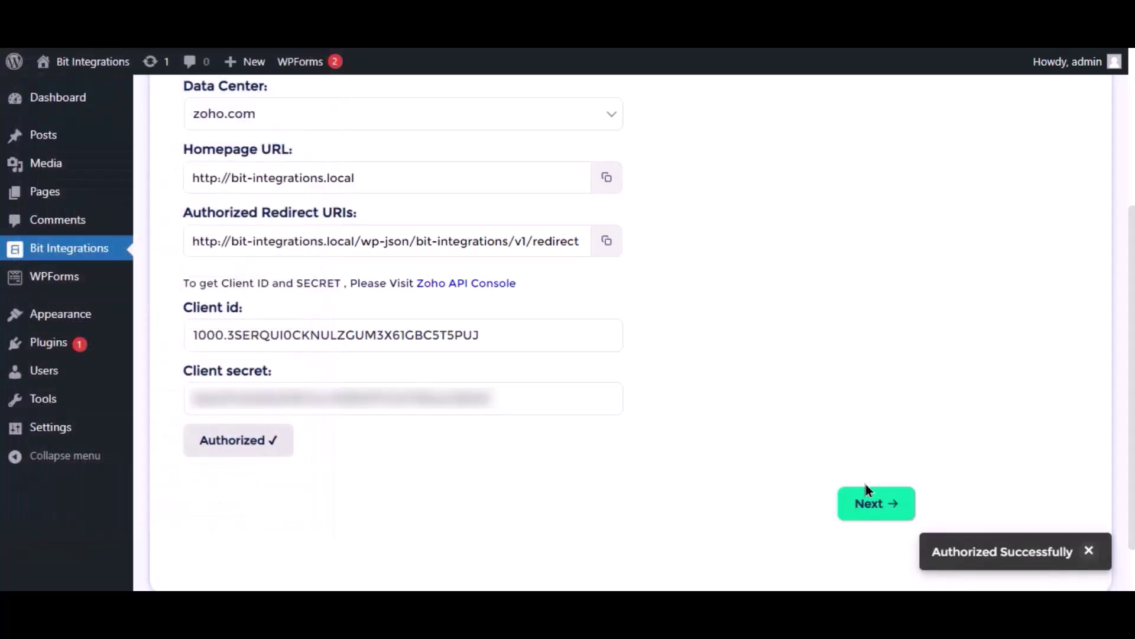
Step: Choose the Bit Integrations list and map the Email form field to Contact Email
click(868, 504)
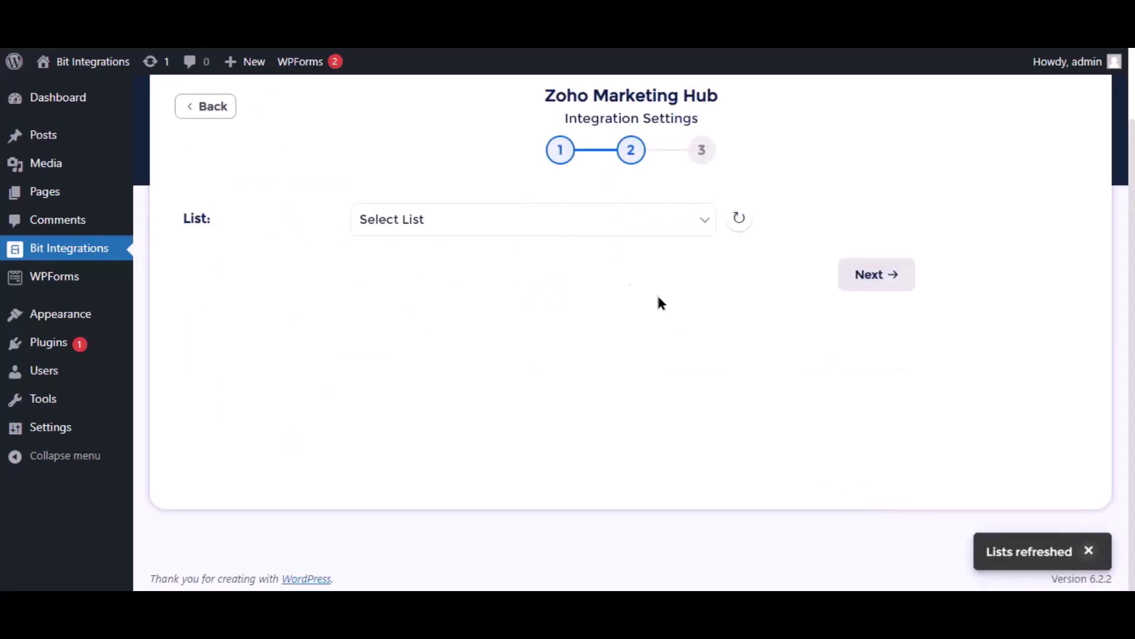
click(598, 220)
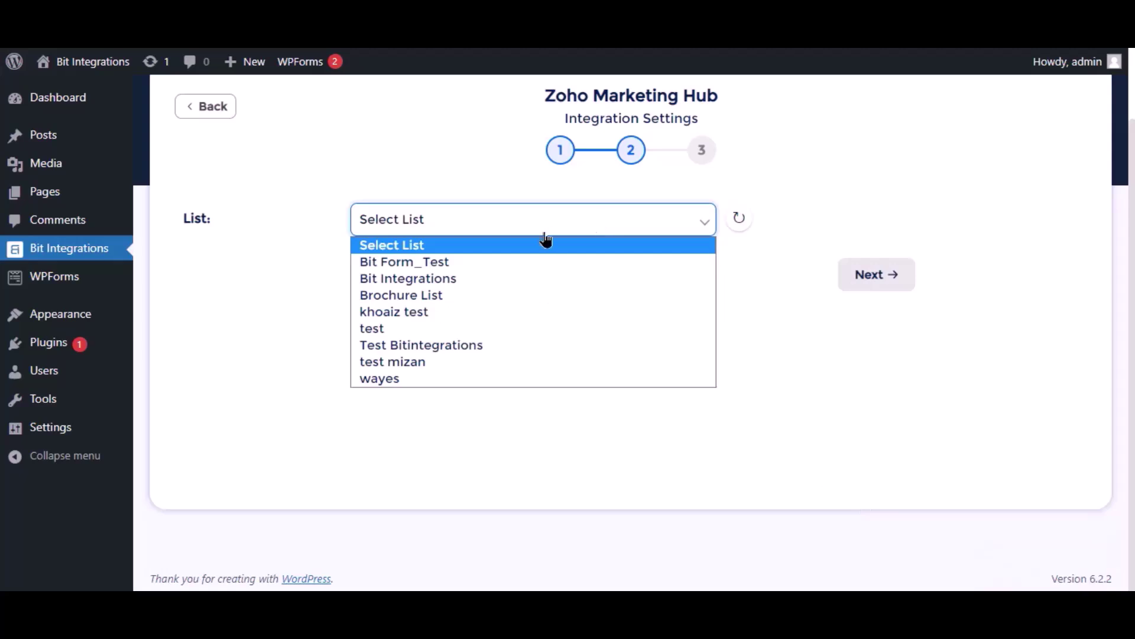
click(402, 279)
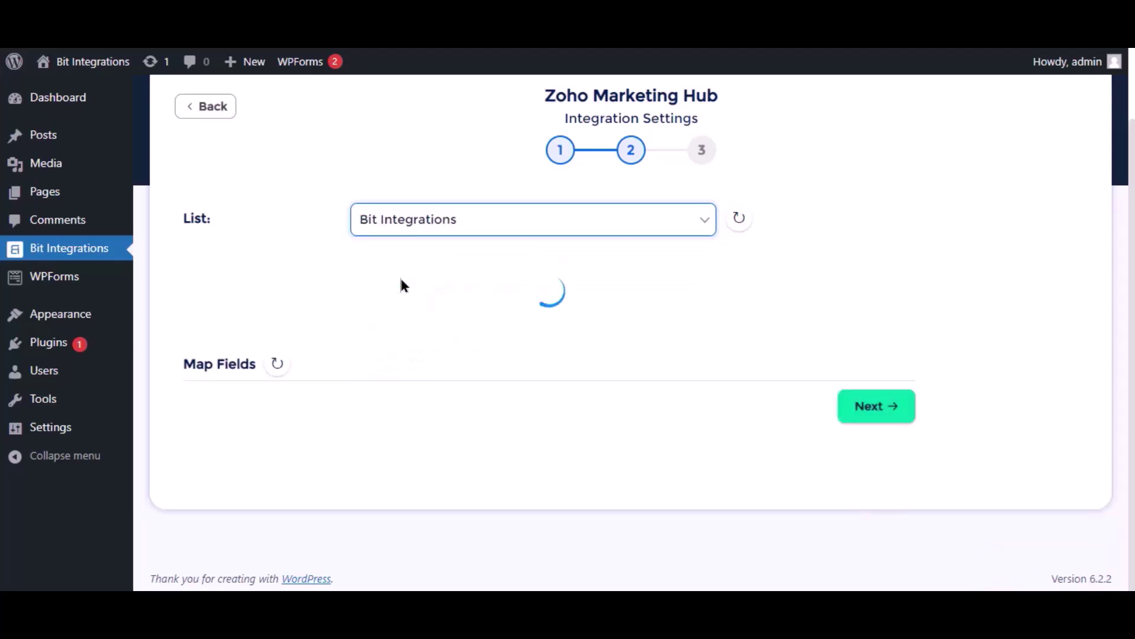
click(459, 349)
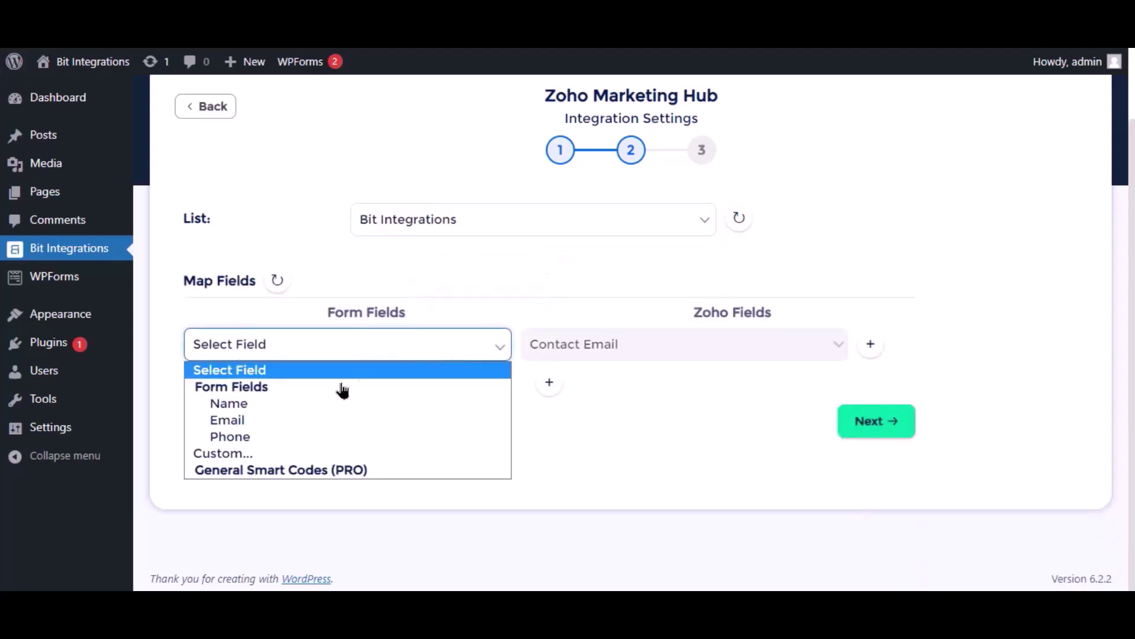
click(246, 421)
Step: Add mappings for Name to Last Name and Phone to Phone, then finish the mapping step
click(549, 383)
click(322, 401)
click(231, 443)
click(615, 397)
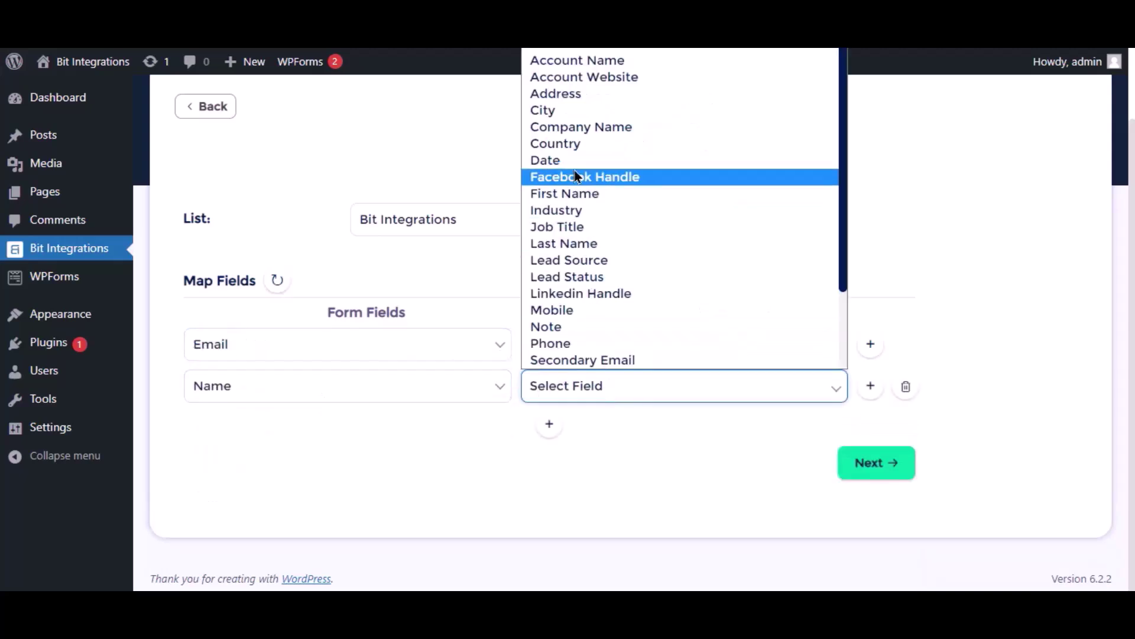
click(568, 243)
click(547, 423)
click(321, 437)
click(248, 520)
click(589, 438)
click(579, 384)
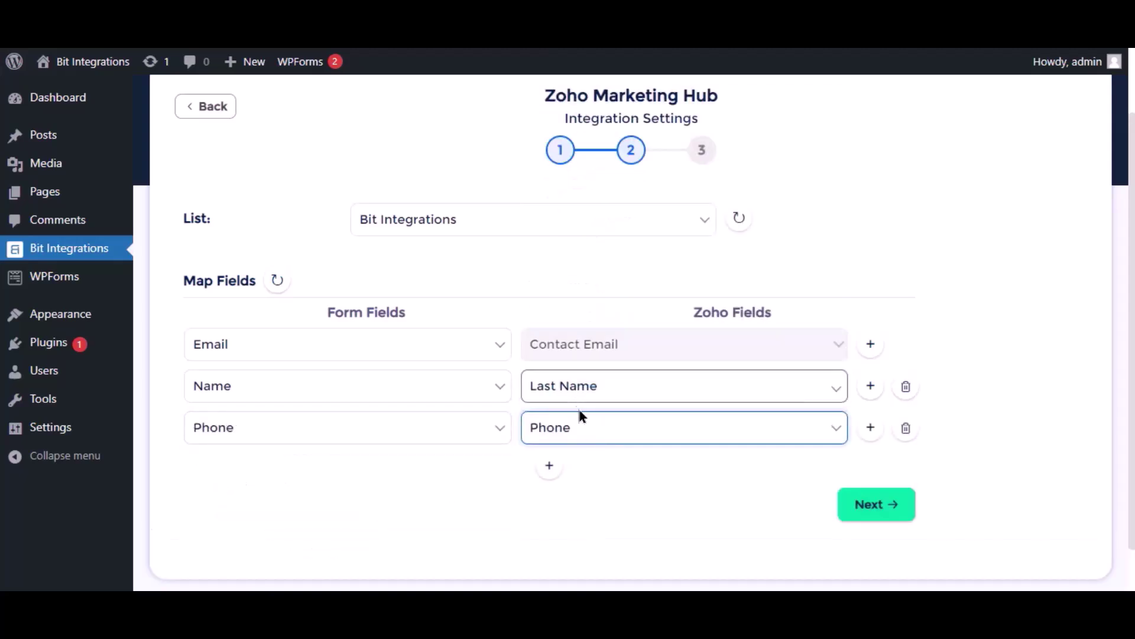
scroll(750, 486, down, 1)
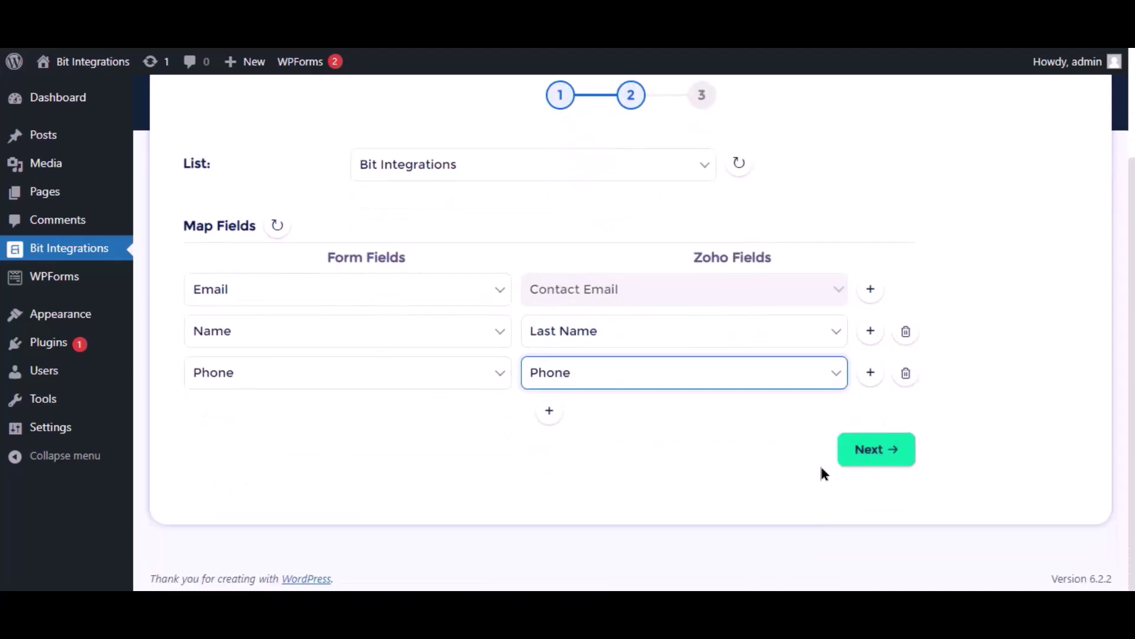
click(865, 457)
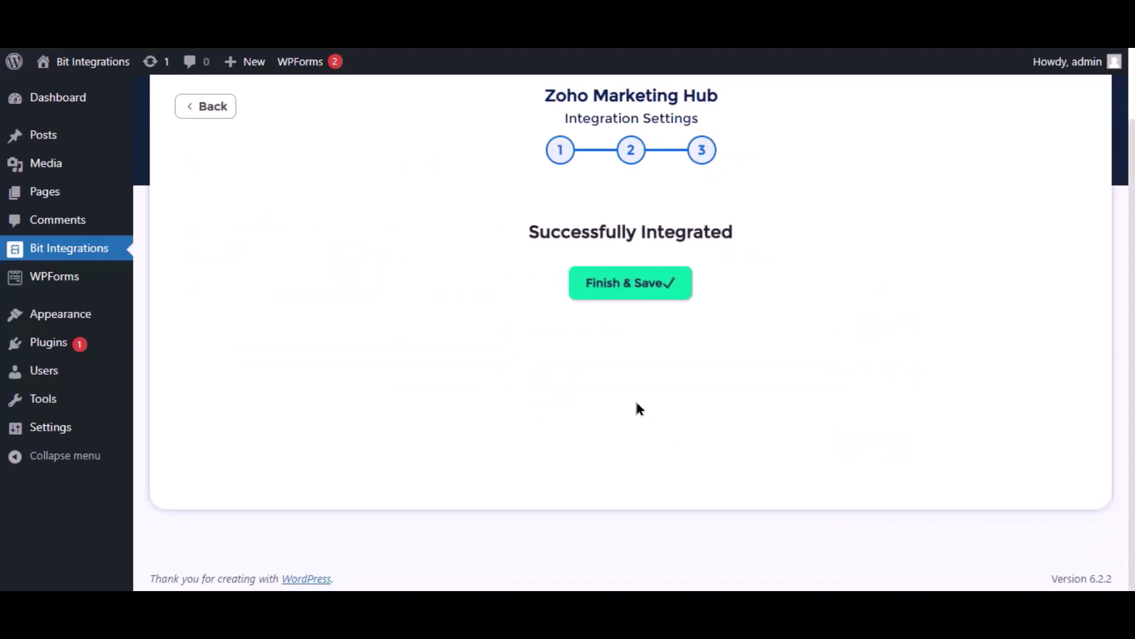
Step: Save the integration, then submit a Spectra entry named 'Bit Integrations' with a test email and phone
click(615, 295)
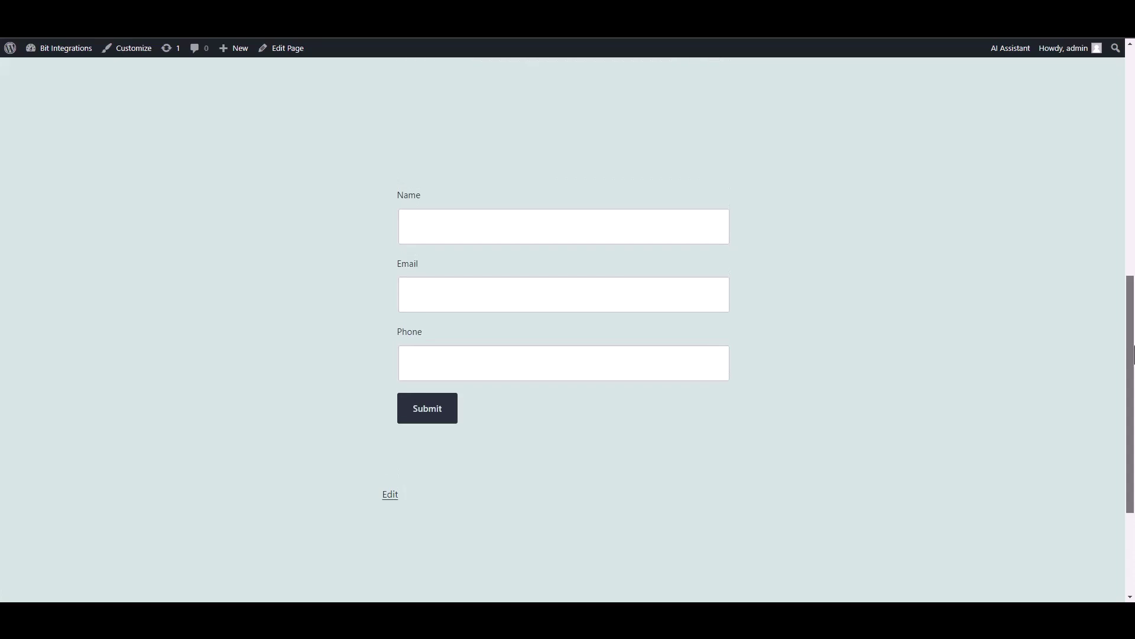
click(690, 240)
text(B)
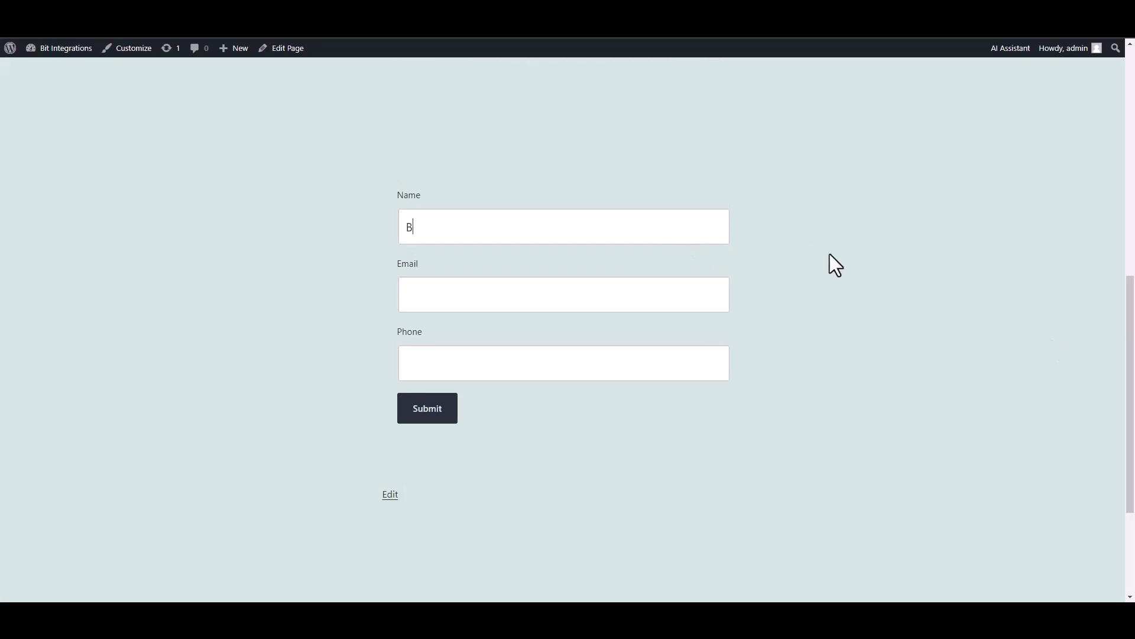
text(it Integrations)
click(649, 286)
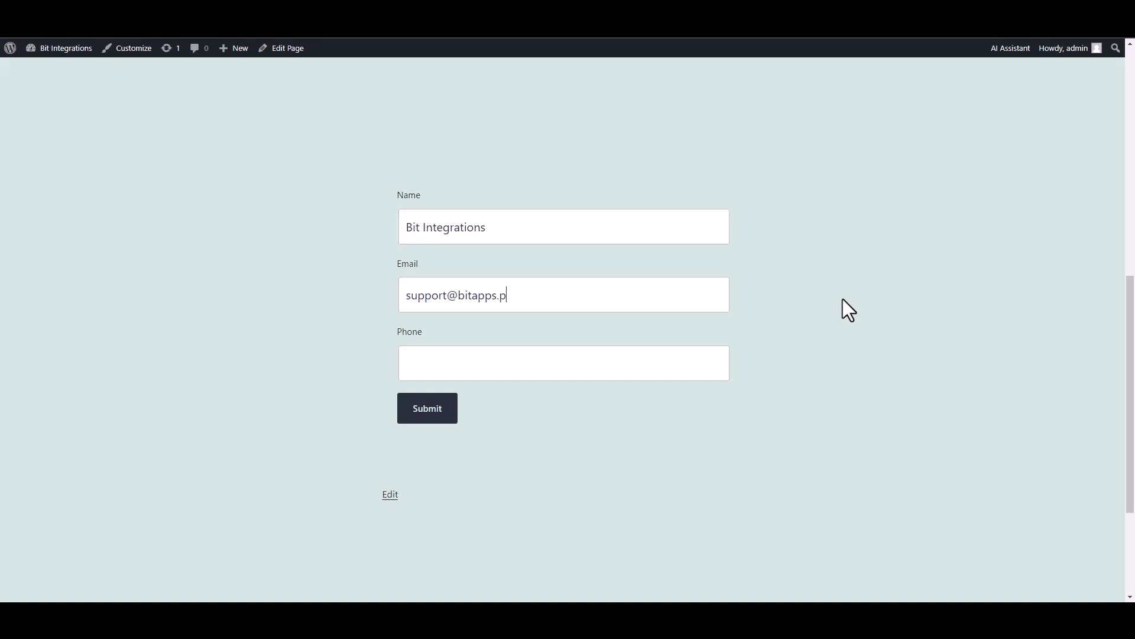
click(665, 363)
text(444555666)
click(435, 411)
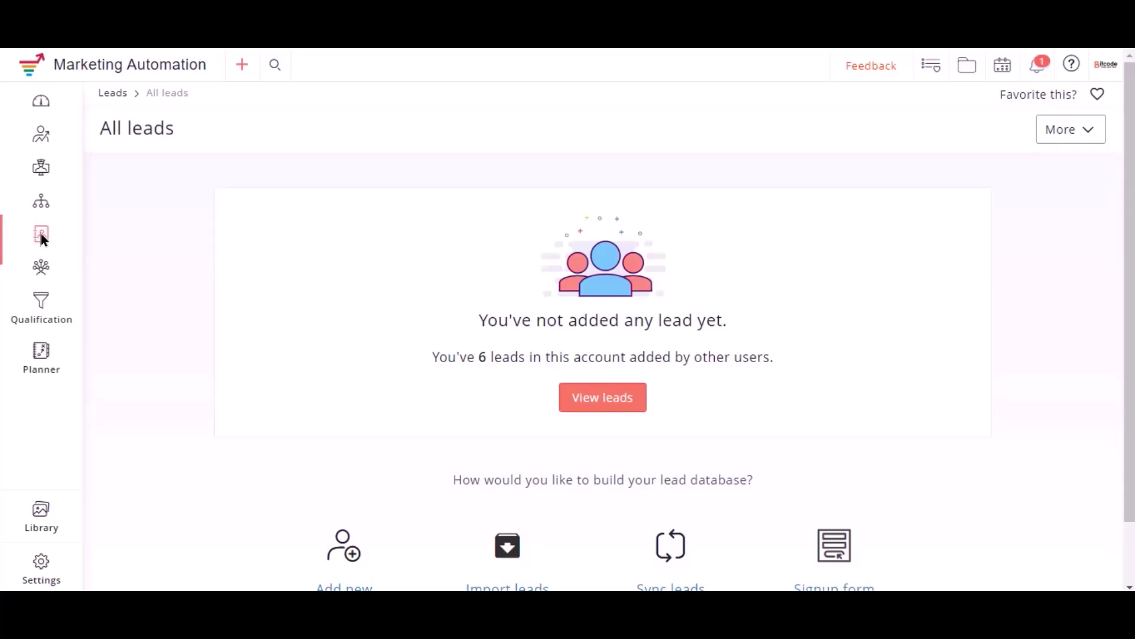
Step: Go to Manage lists under Leads and open the Bit Integrations list to view its new lead
mouse_move(41, 236)
click(127, 276)
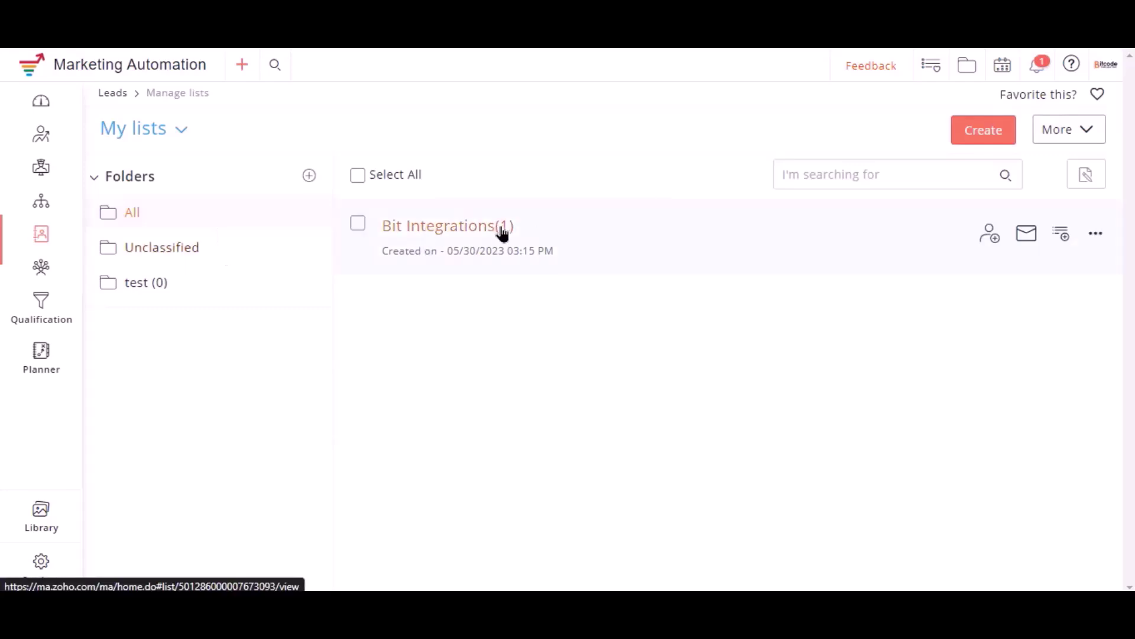
click(459, 232)
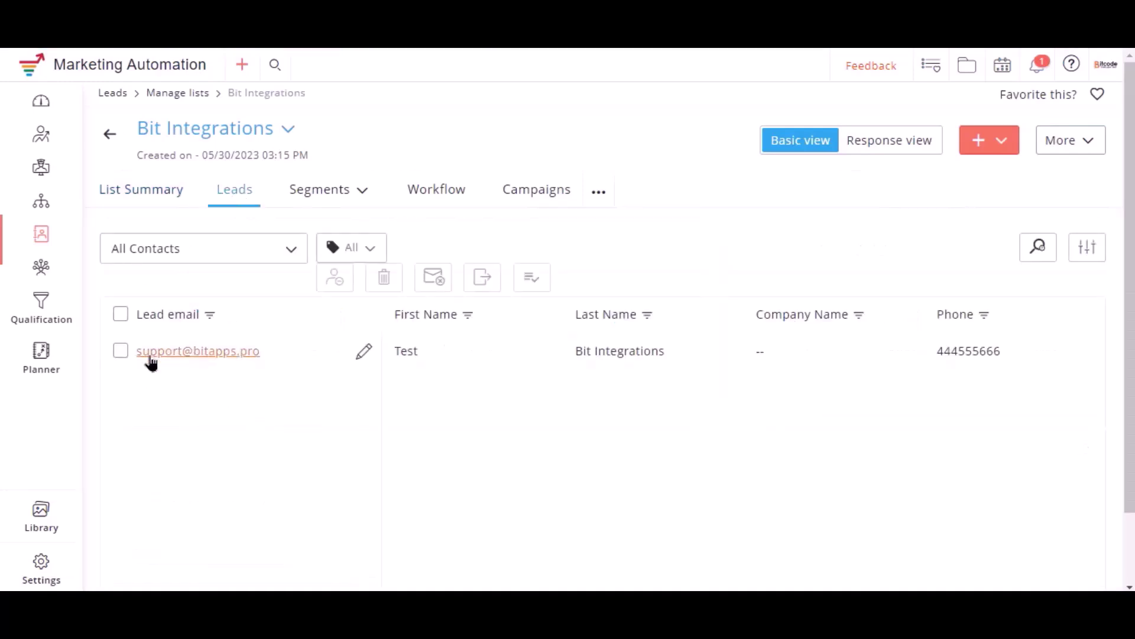
click(398, 349)
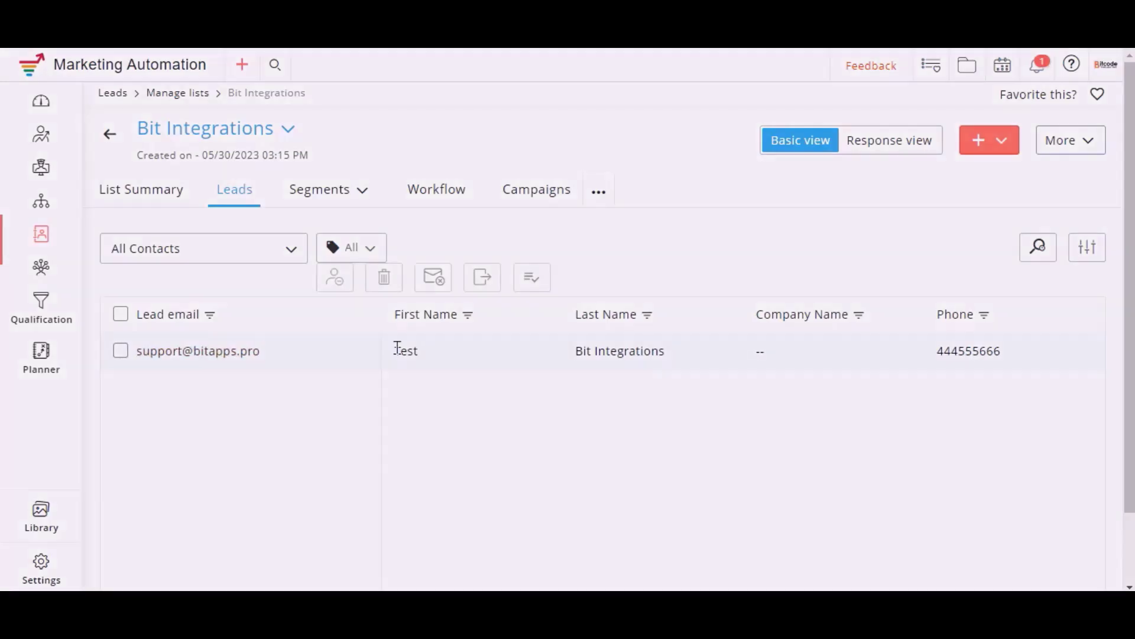